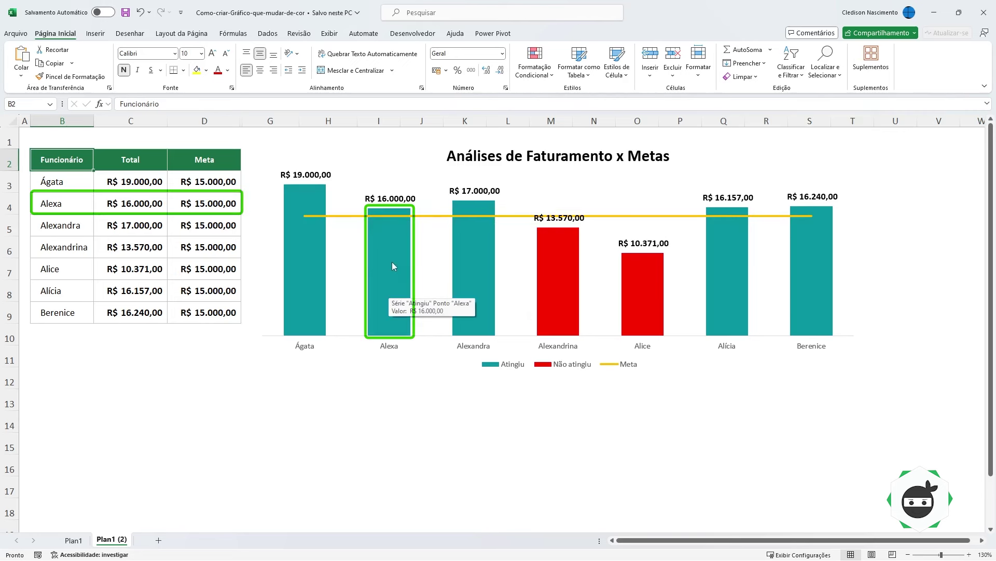
- Change the total in C4 to 14000 and the total in C6 to 16371
double_click(128, 207)
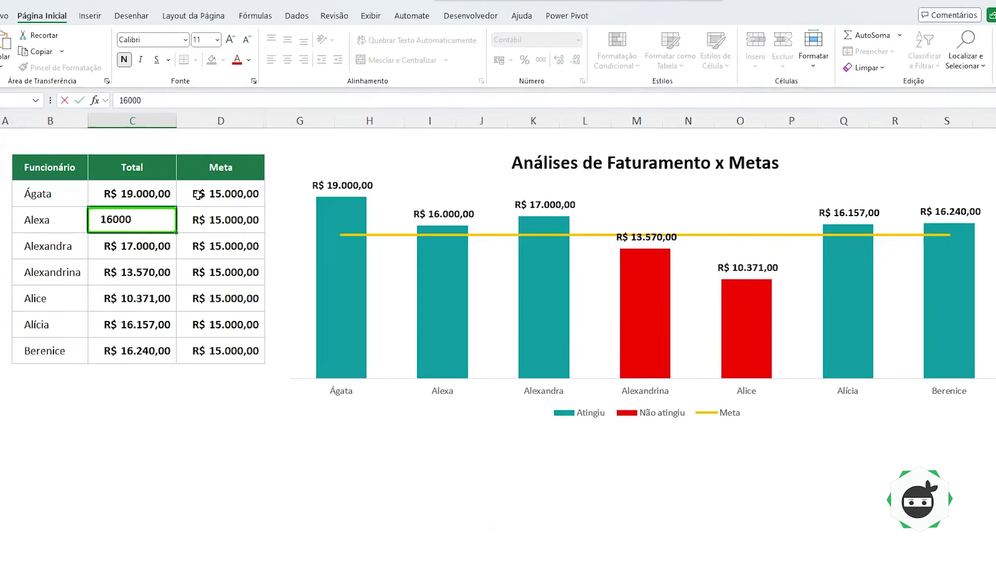
text(4)
key(Return)
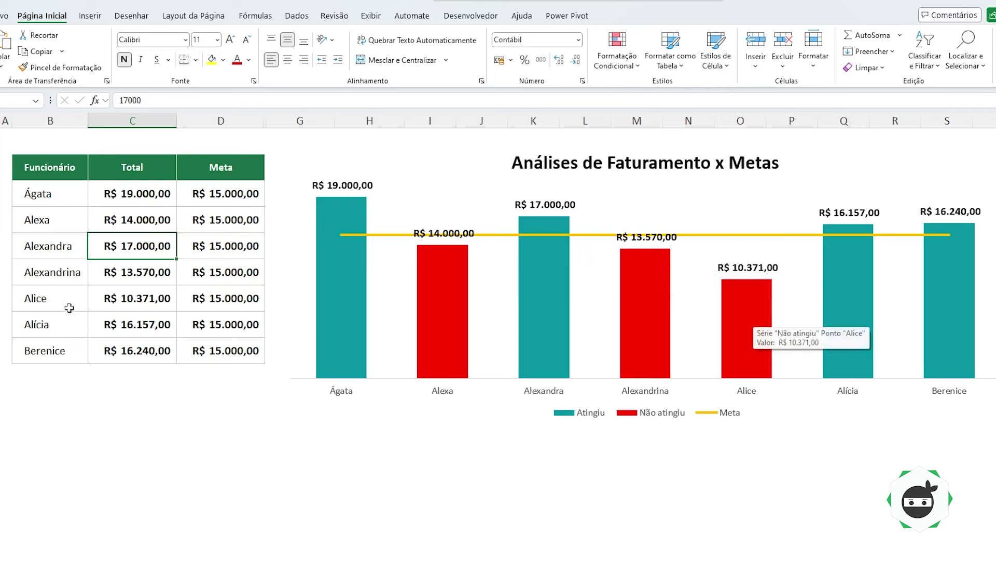
double_click(110, 298)
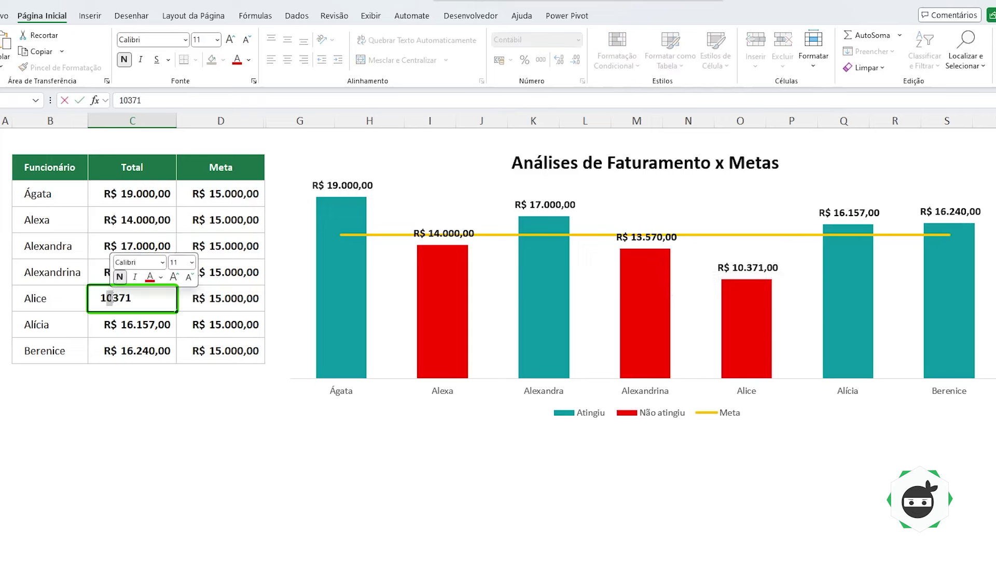
text(6)
key(Return)
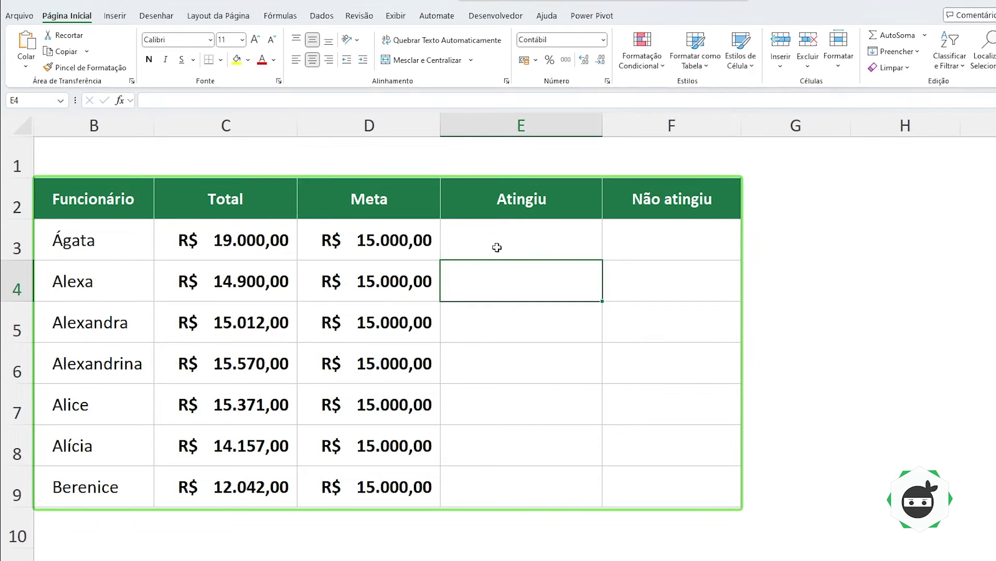
- Select Atingiu cell E3 and point out the total C3 and goal D3 it will compare
click(498, 241)
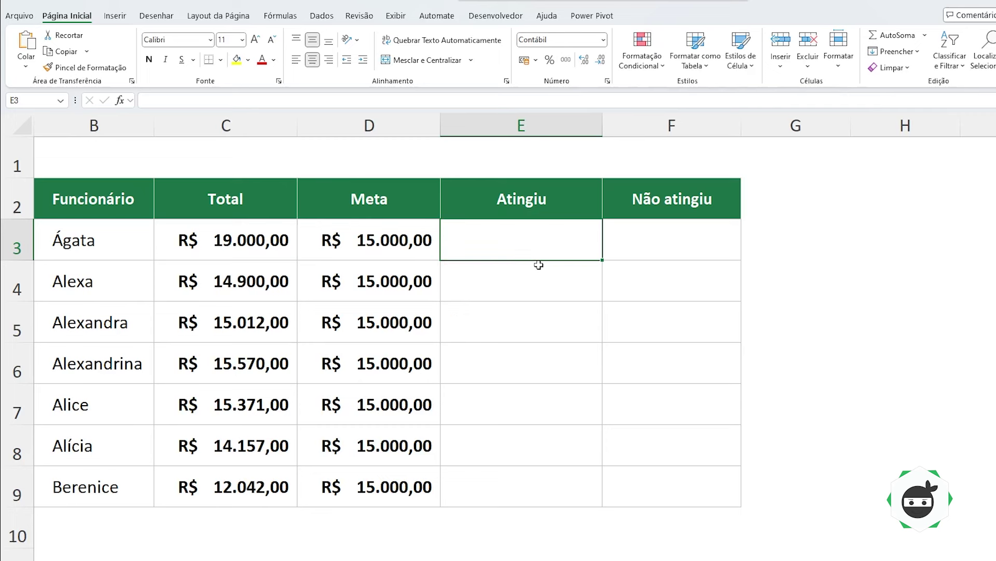
click(232, 223)
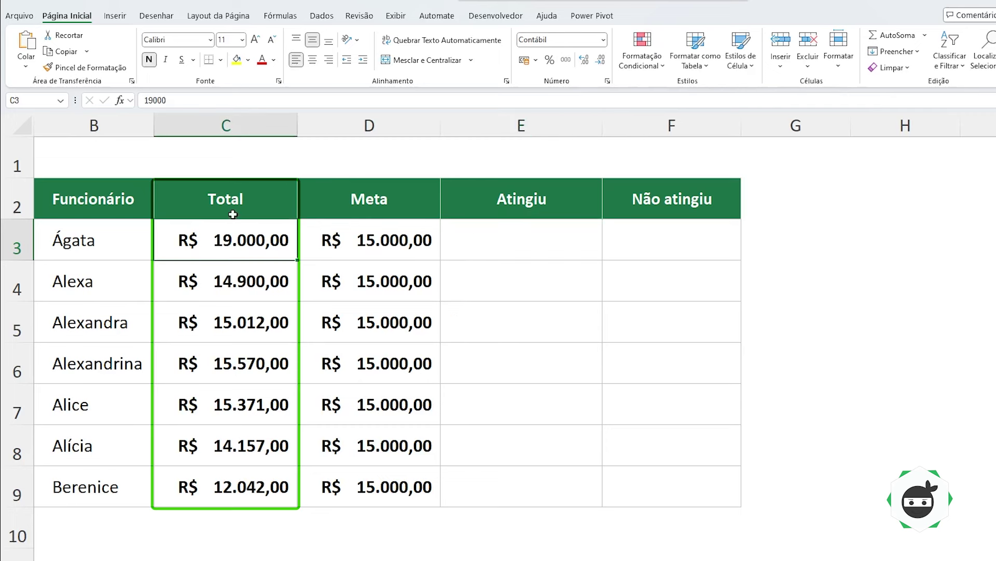
click(360, 238)
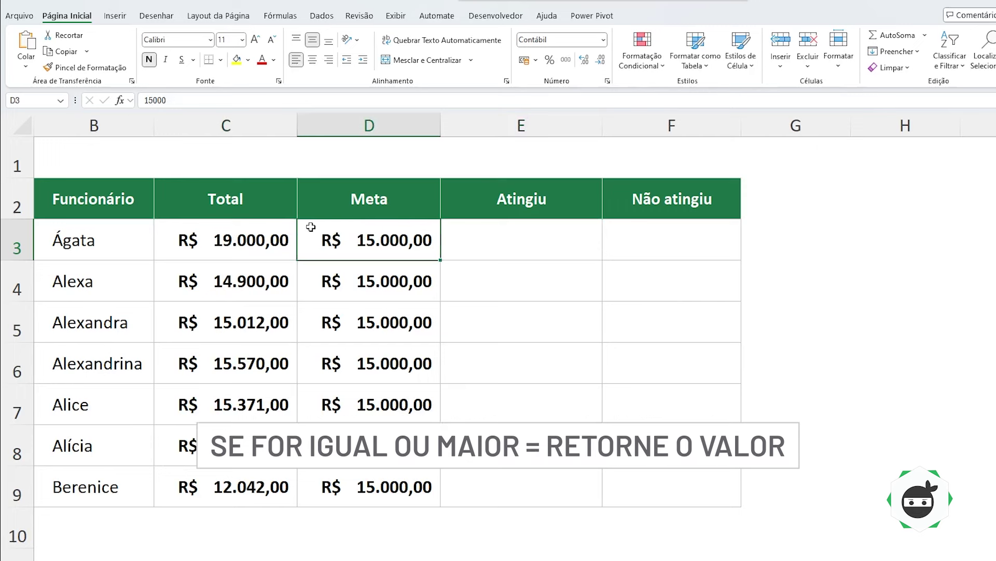
click(525, 237)
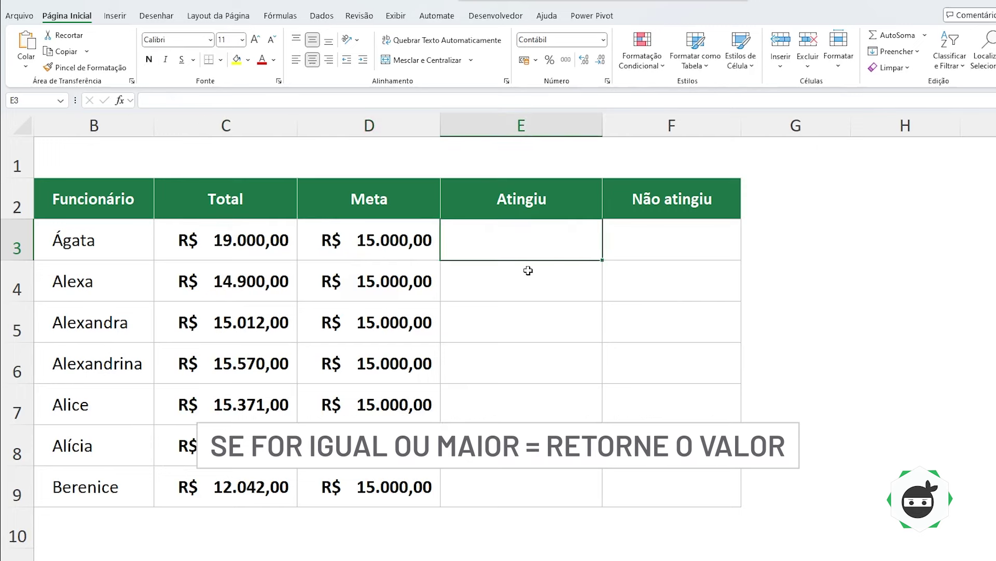
click(228, 232)
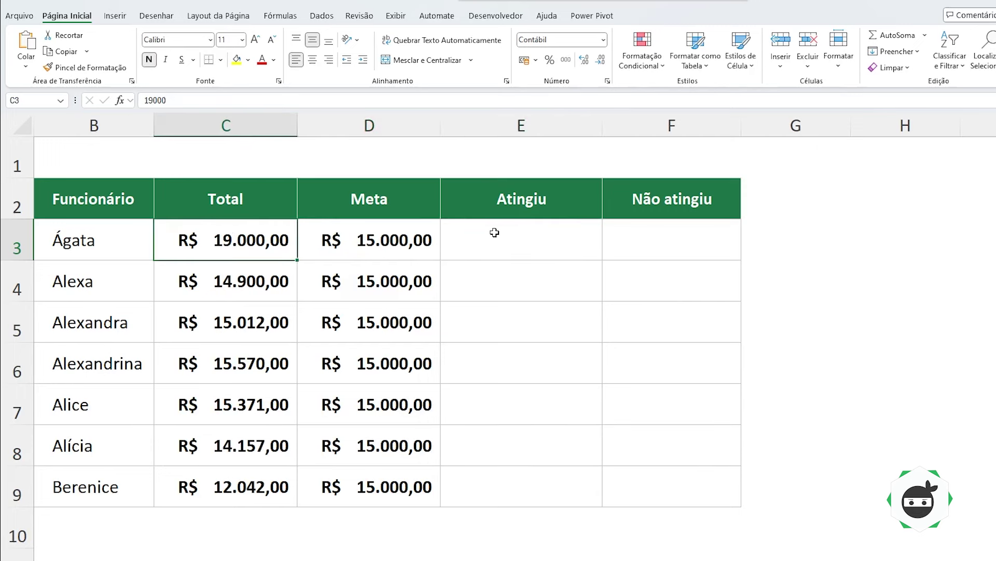
click(521, 232)
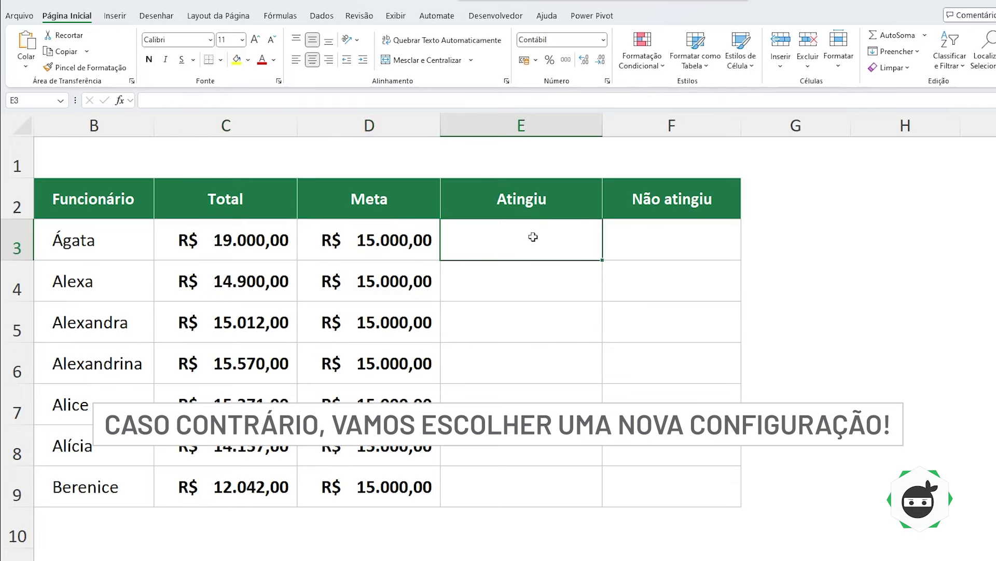
- Enter =SE(C3>=D3;C3;NÃO.DISP()) in cell E3
text(=se)
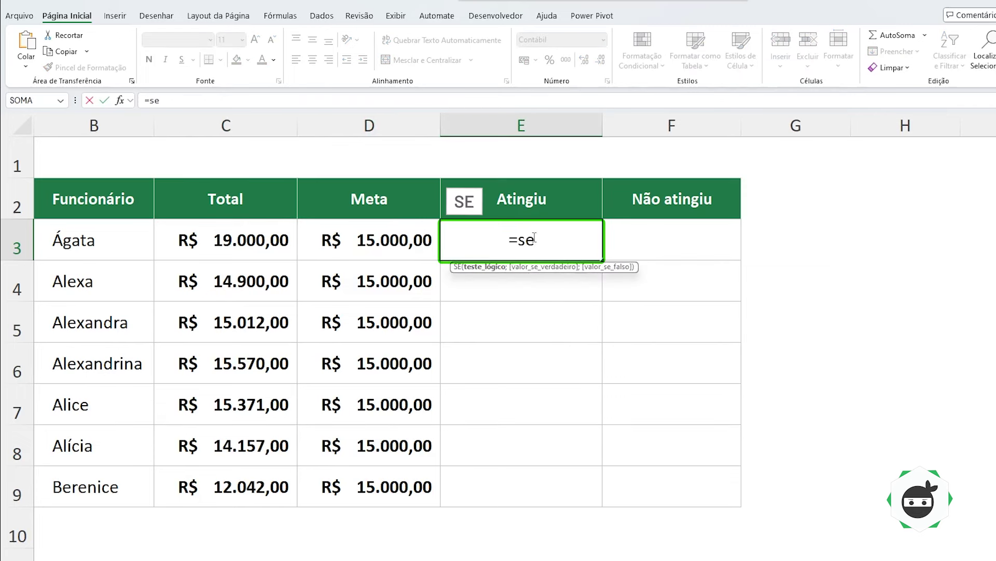
key(Tab)
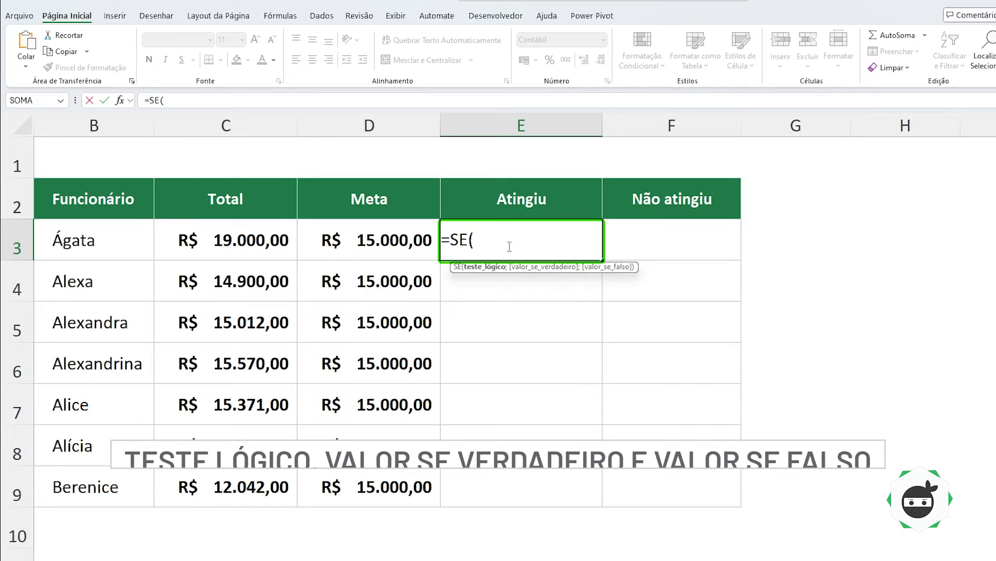
click(237, 233)
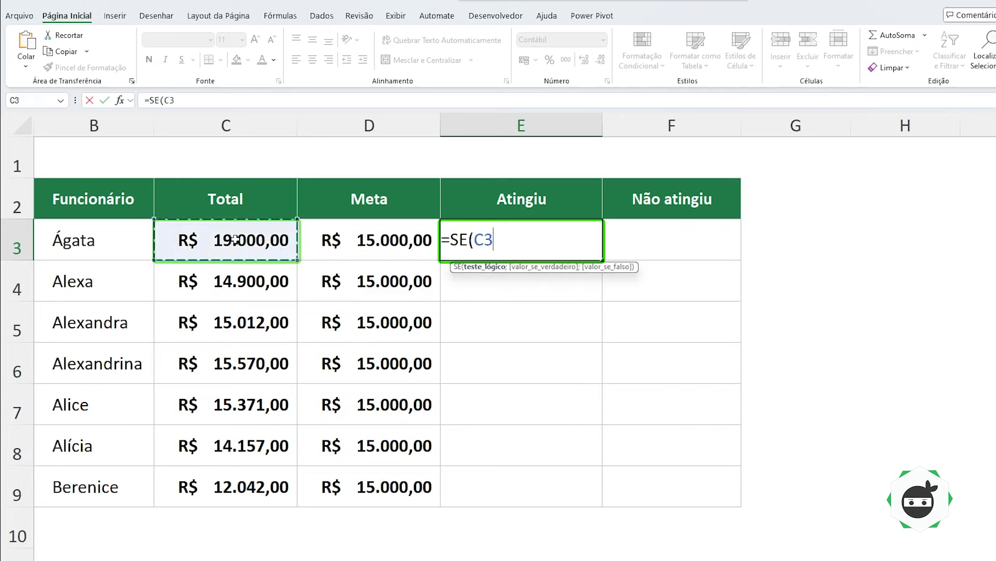
text(>=)
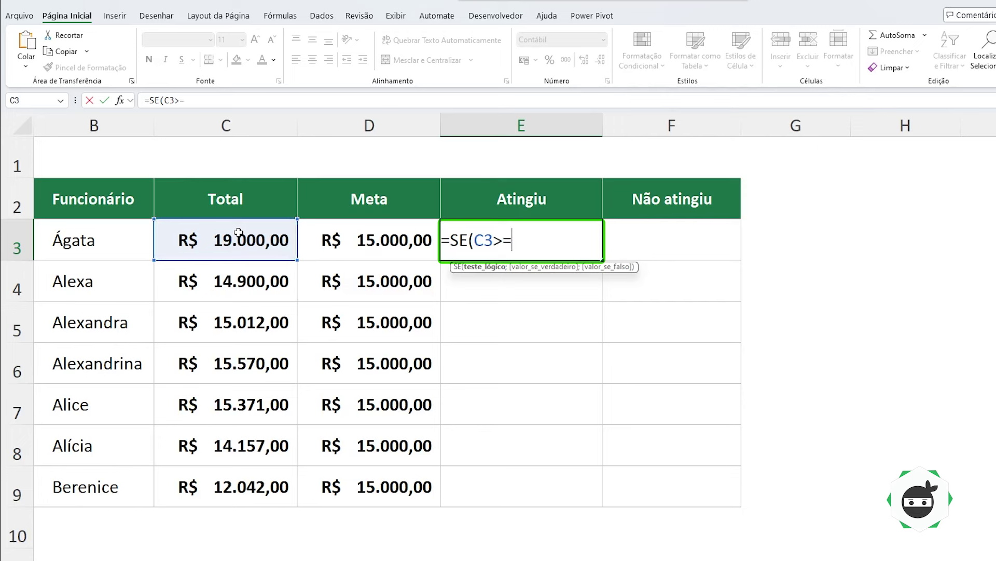
click(358, 246)
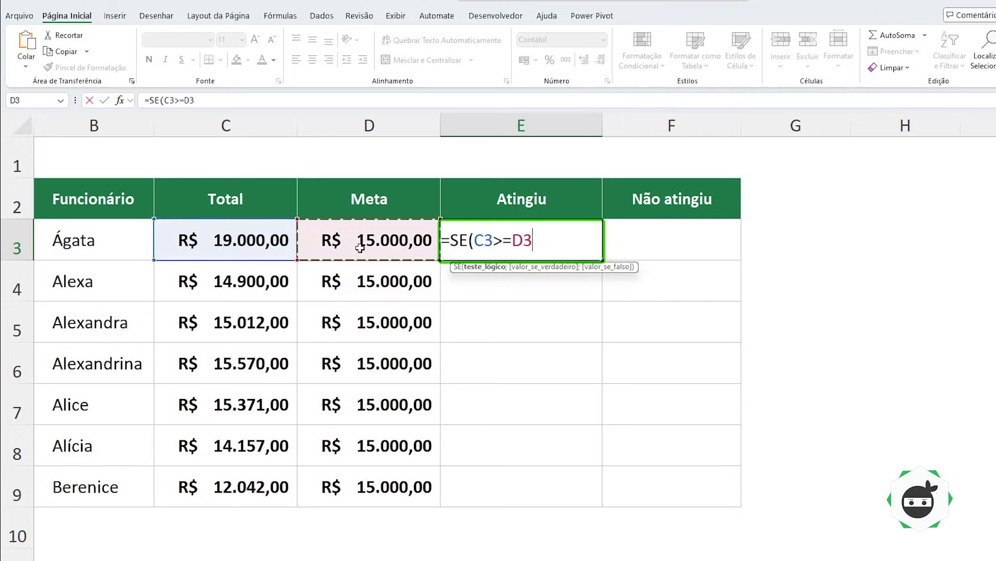
text(;)
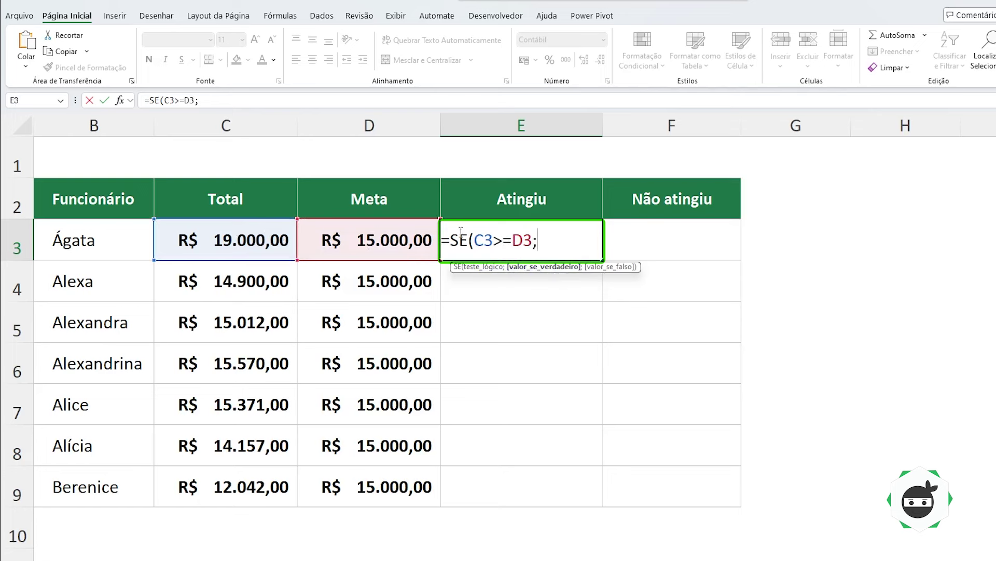
click(246, 233)
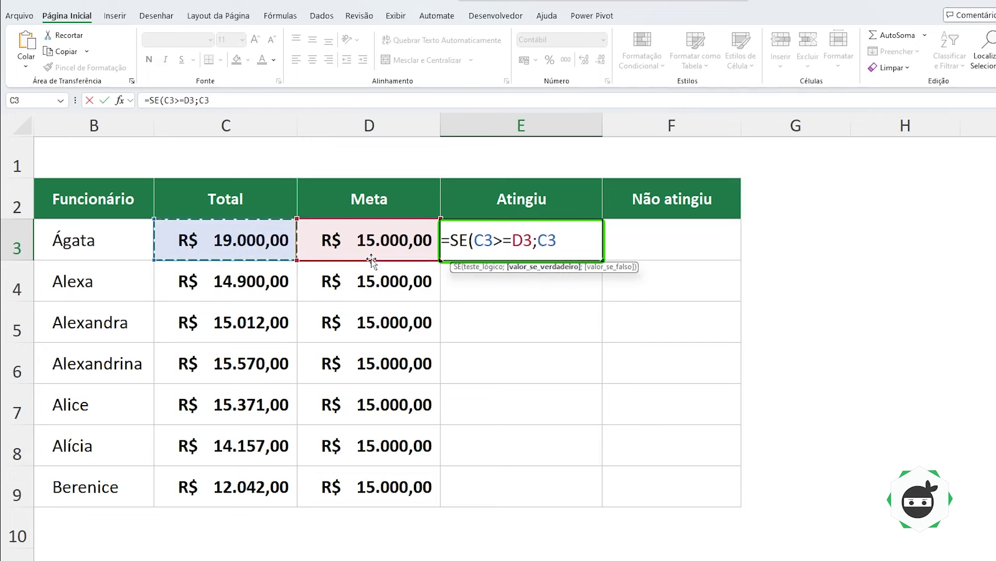
text(;nã)
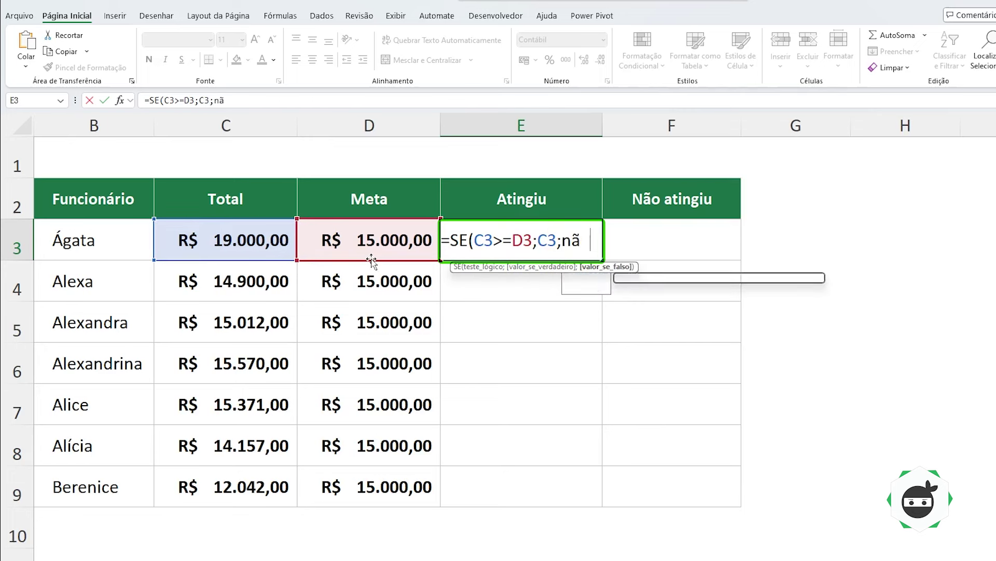
text(o)
key(Down)
key(Tab)
text())
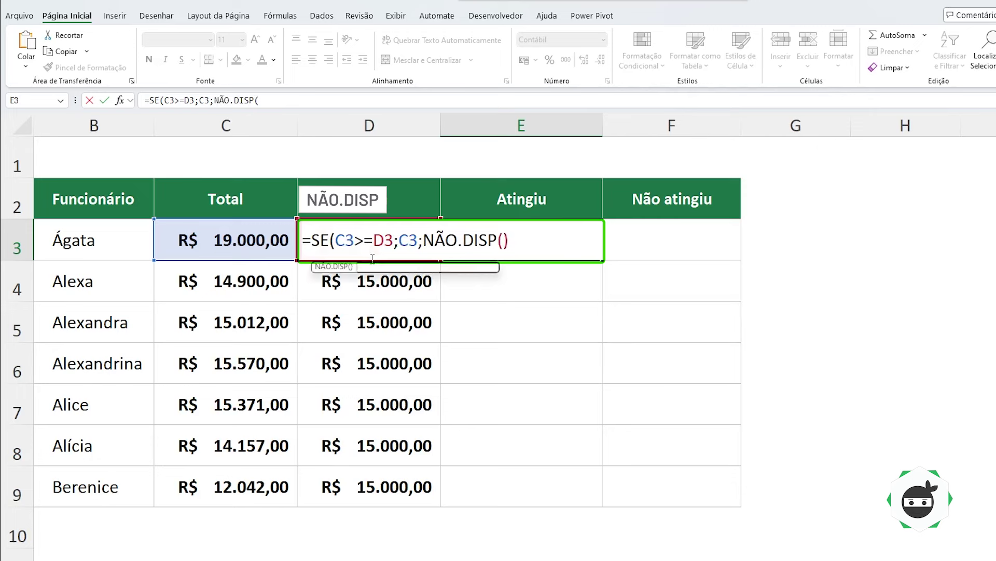
text())
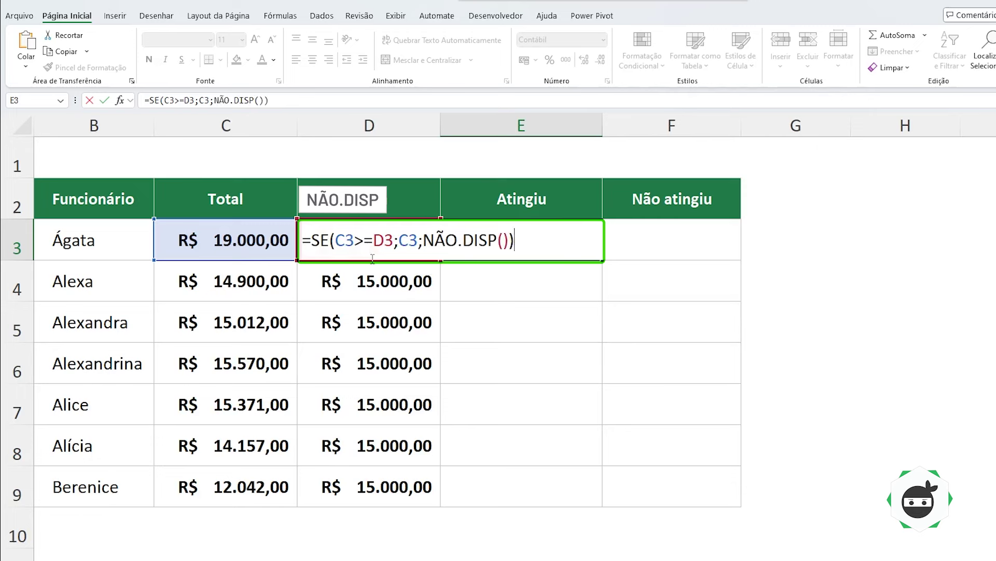
key(Return)
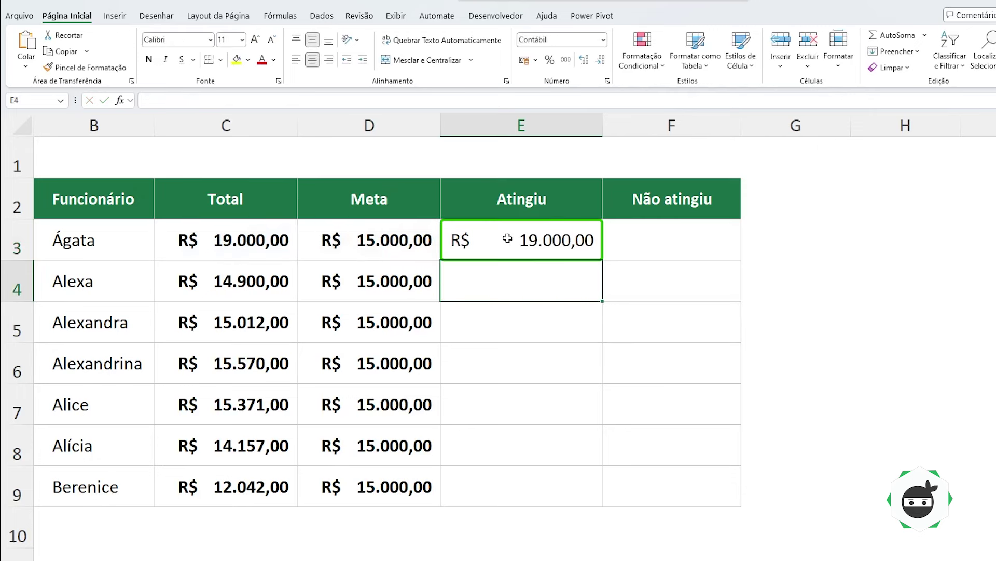
- Fill the Atingiu formula down to E9 and inspect the #N/D result in row 4
click(508, 238)
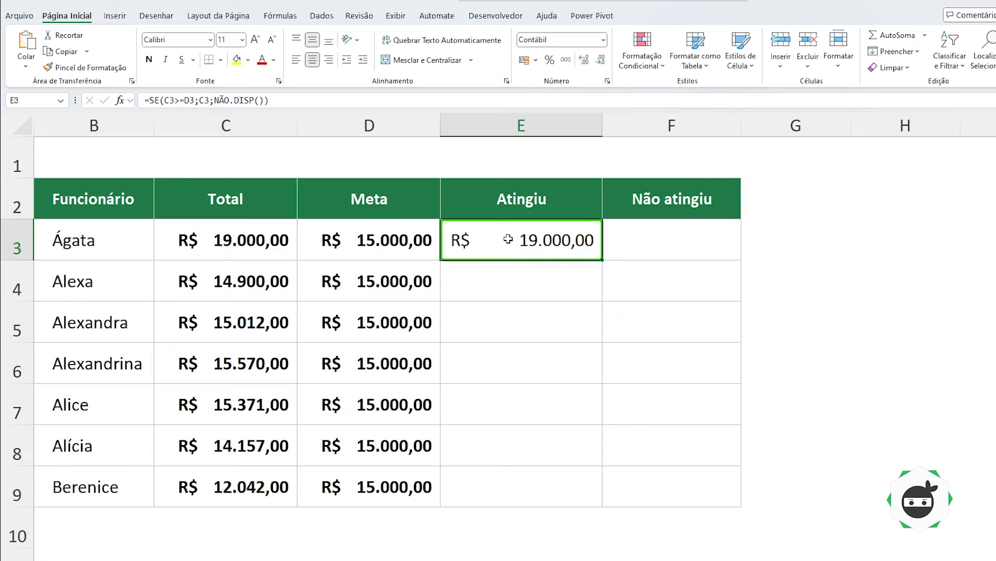
double_click(602, 259)
click(537, 288)
drag(222, 286, 393, 282)
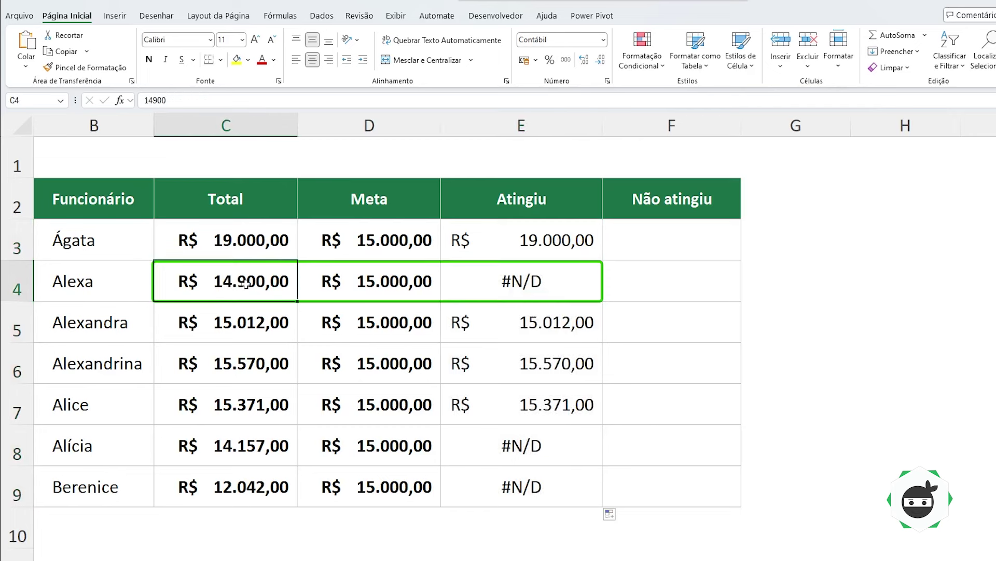
click(545, 281)
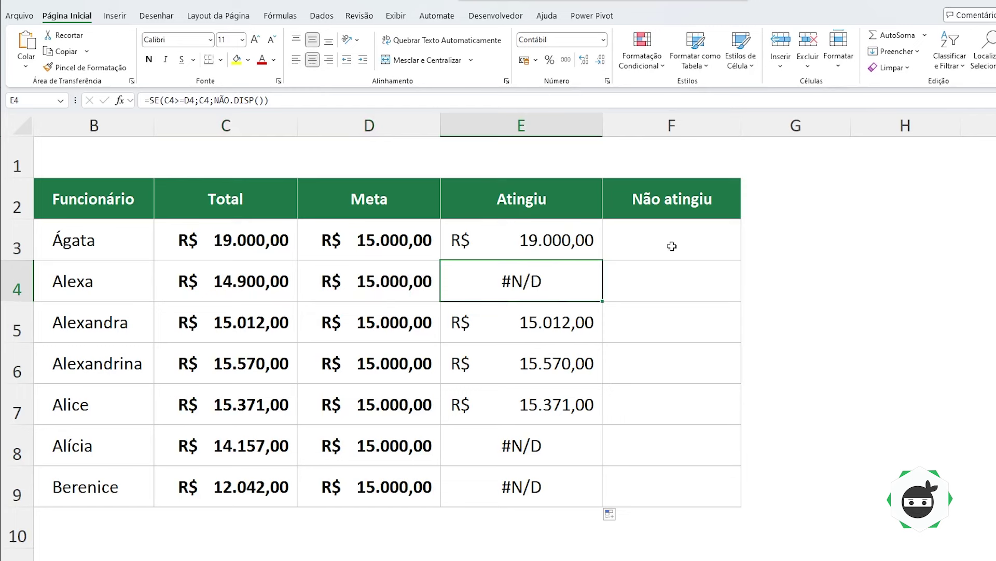
- Enter =SE(C3<D3;C3;NÃO.DISP()) in Não atingiu cell F3
click(638, 237)
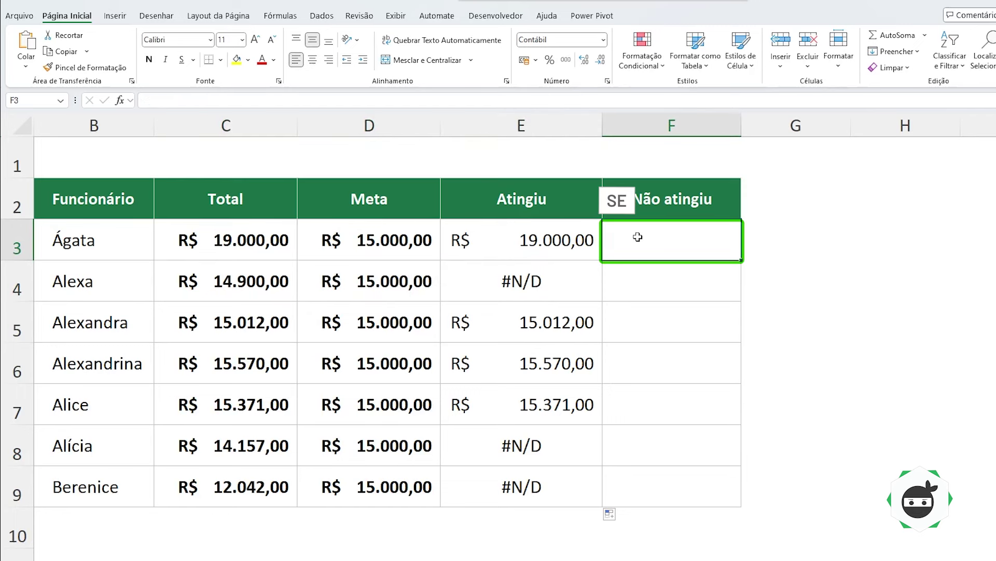
text(=se)
key(Tab)
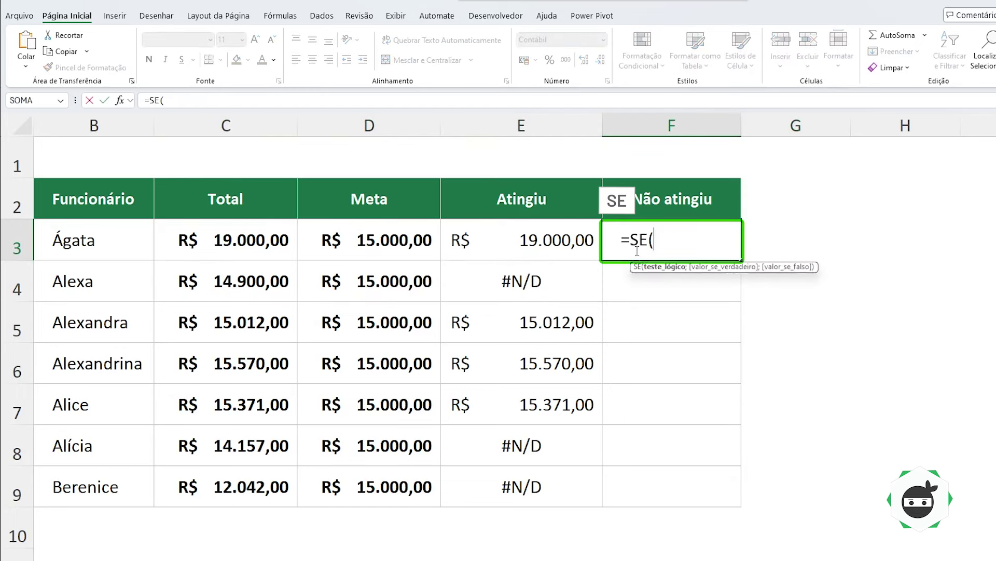
click(257, 230)
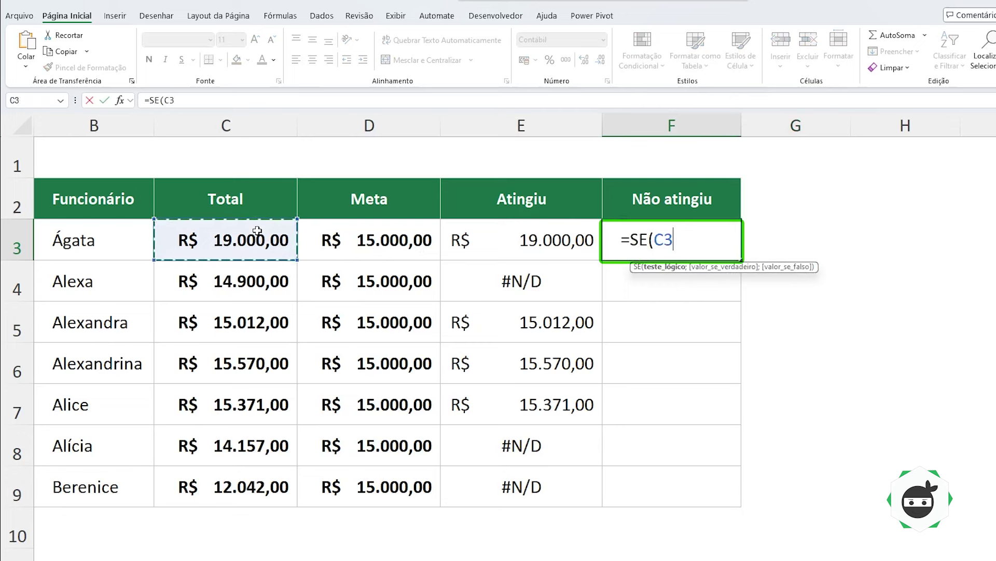
text(<)
click(366, 241)
text(;)
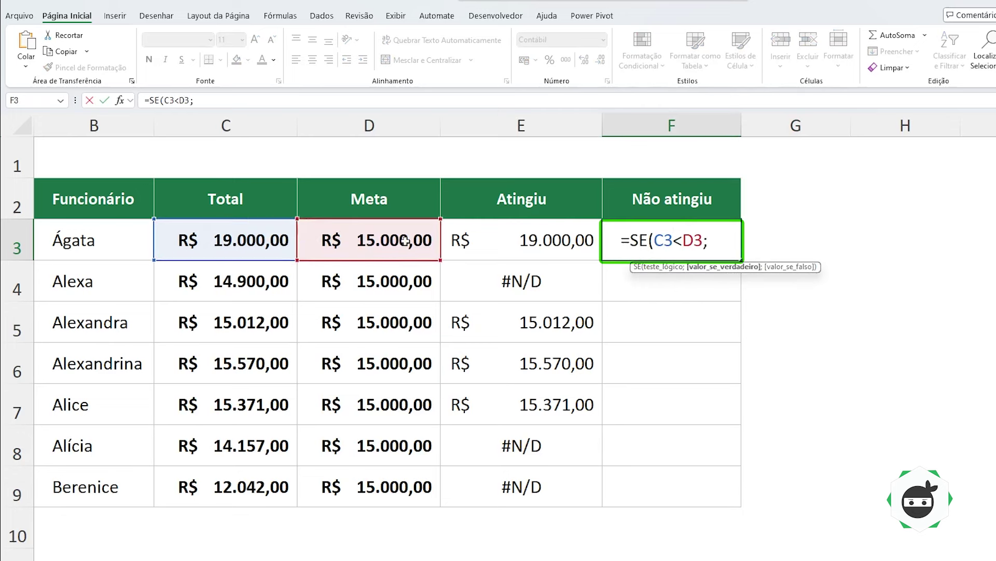
click(264, 232)
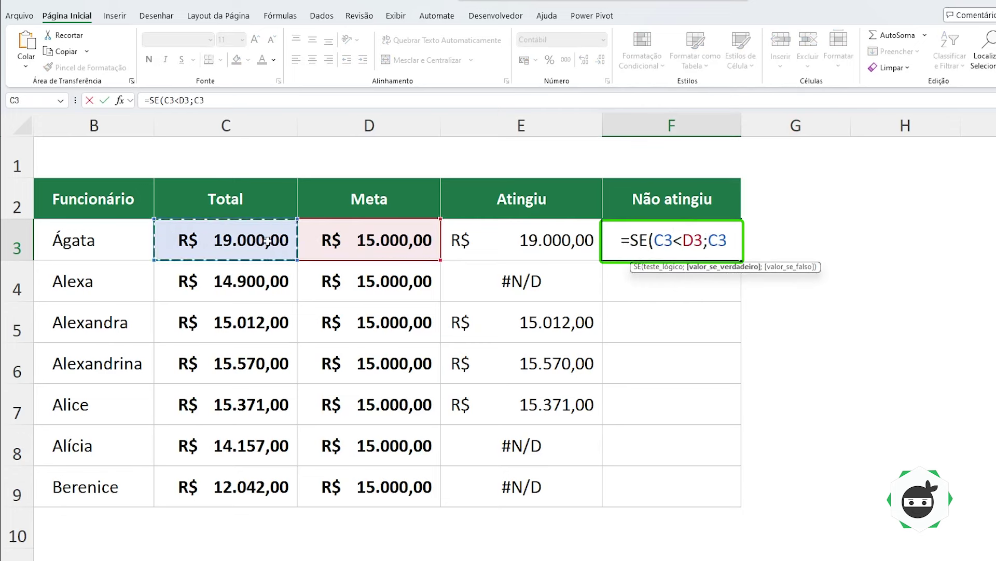
text(;não)
key(Down)
key(Tab)
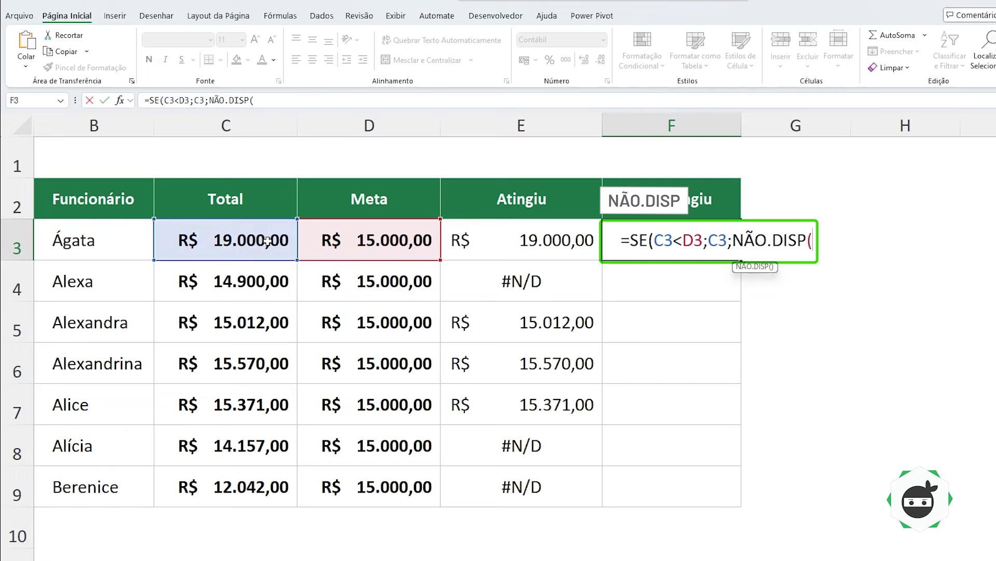
text()))
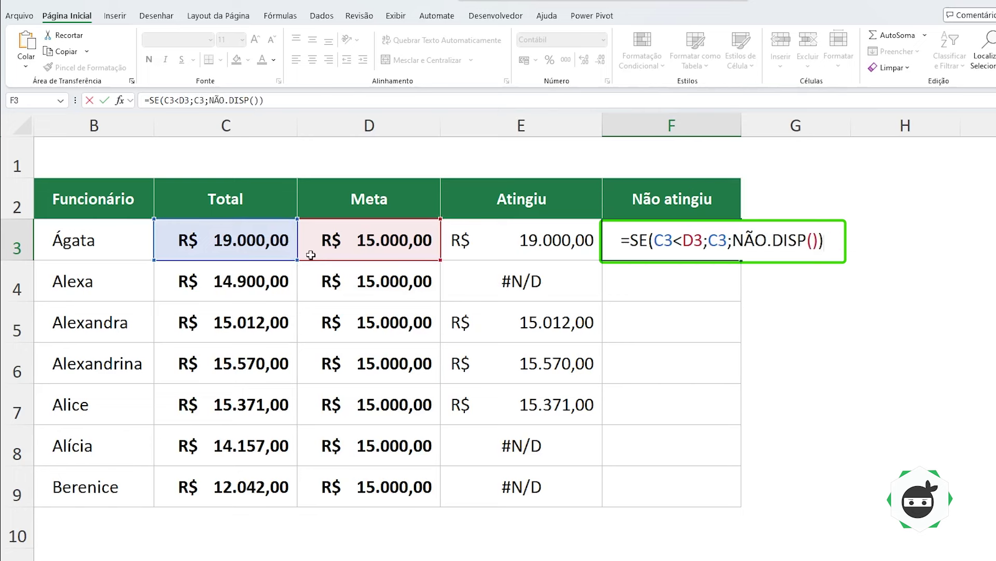
drag(735, 239, 826, 239)
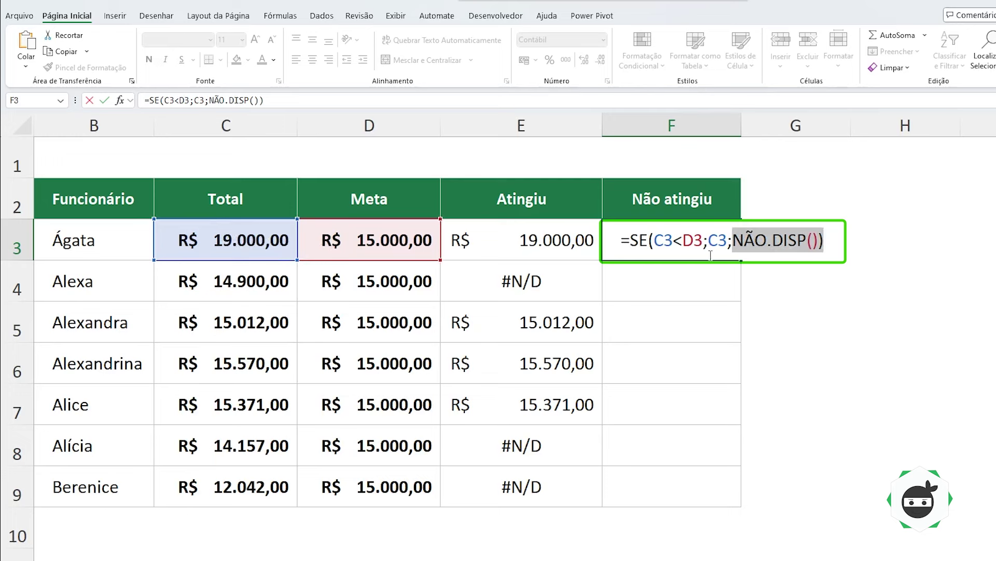
key(Return)
- Fill the formula down to F9 and compare the E3, F3, E4 and F4 results
double_click(742, 260)
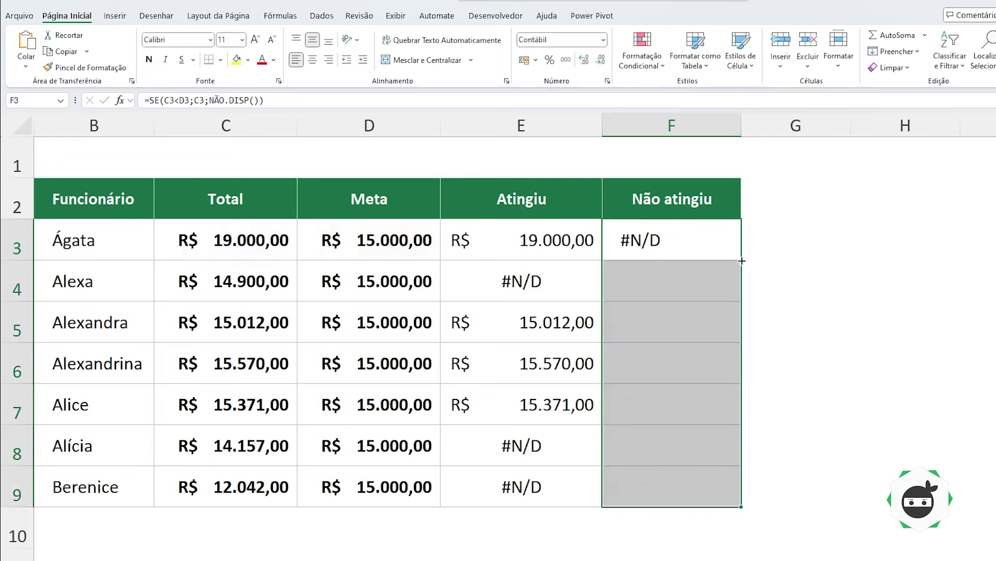
click(548, 238)
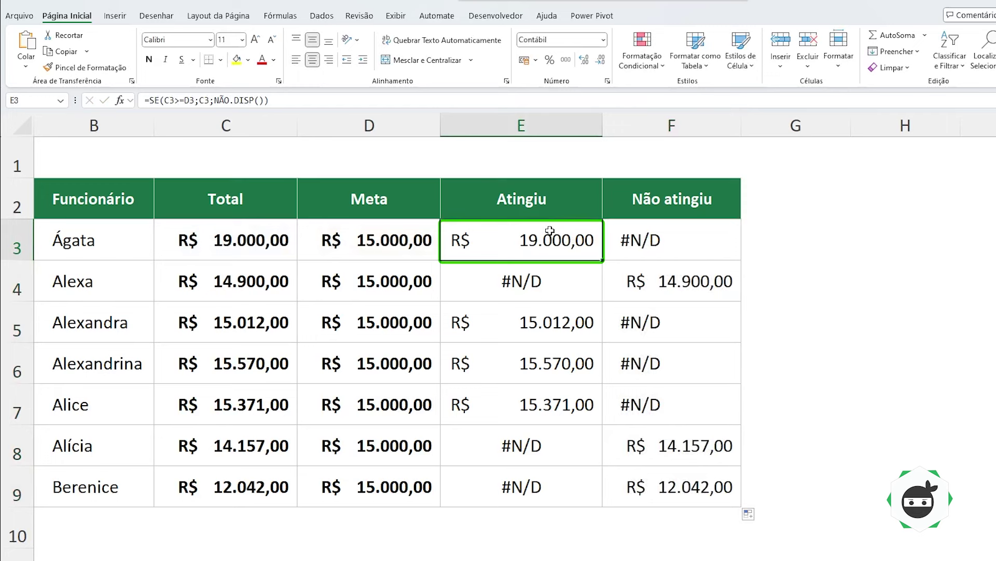
click(683, 249)
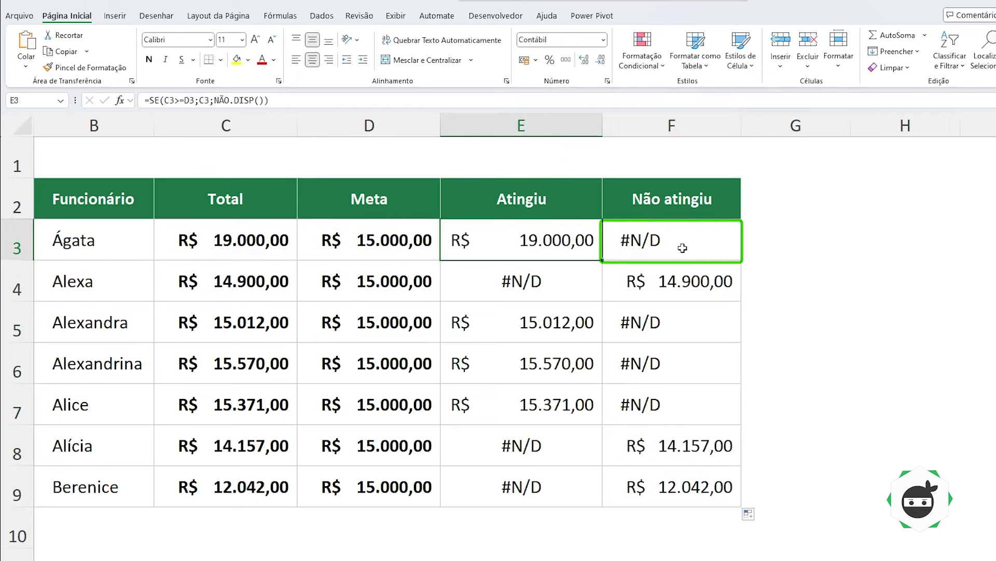
click(477, 287)
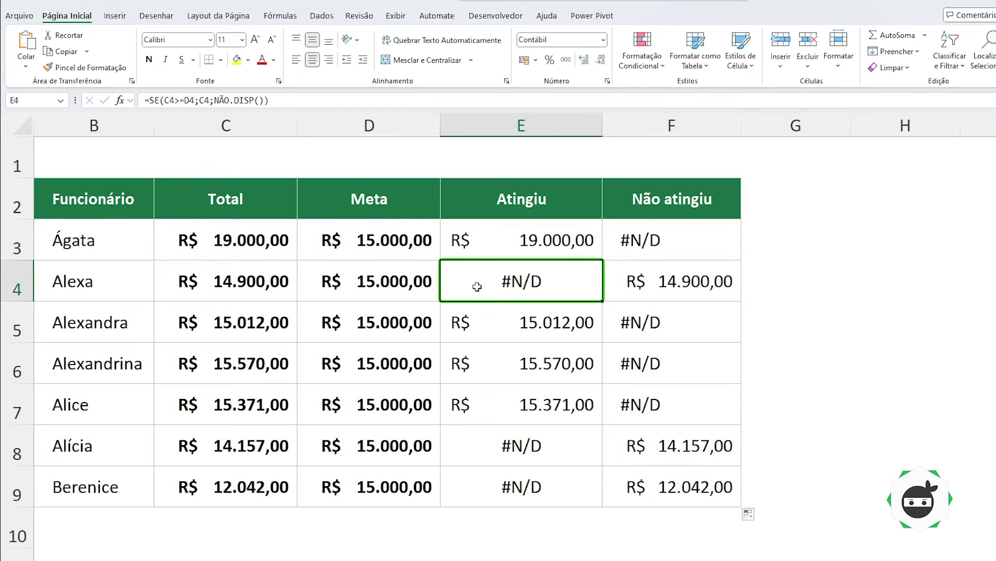
click(664, 280)
click(540, 239)
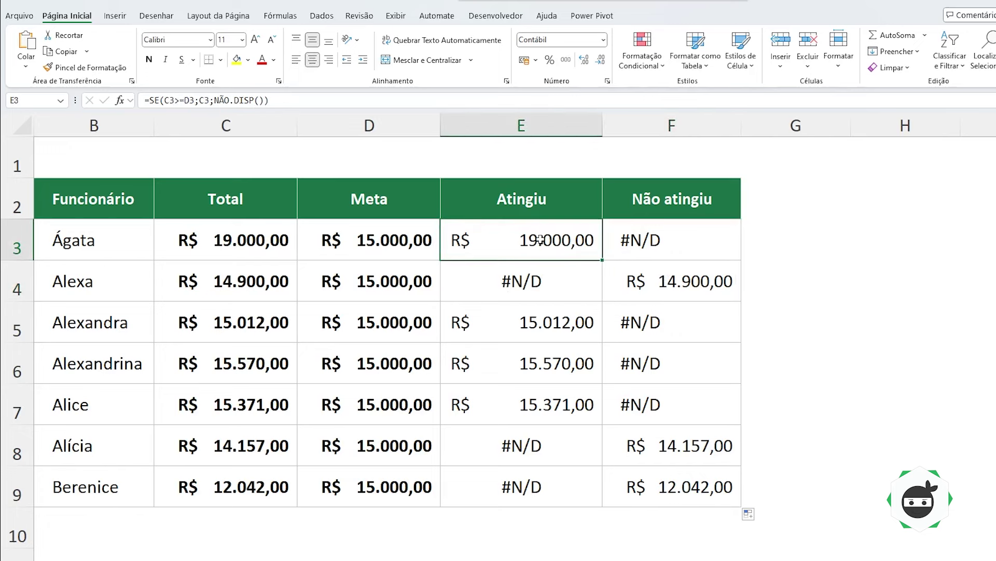
- Select the names B2:B9 plus D2:F9 (Meta, Atingiu, Não atingiu) and show the Inserir tab
scroll(646, 456, left, 1)
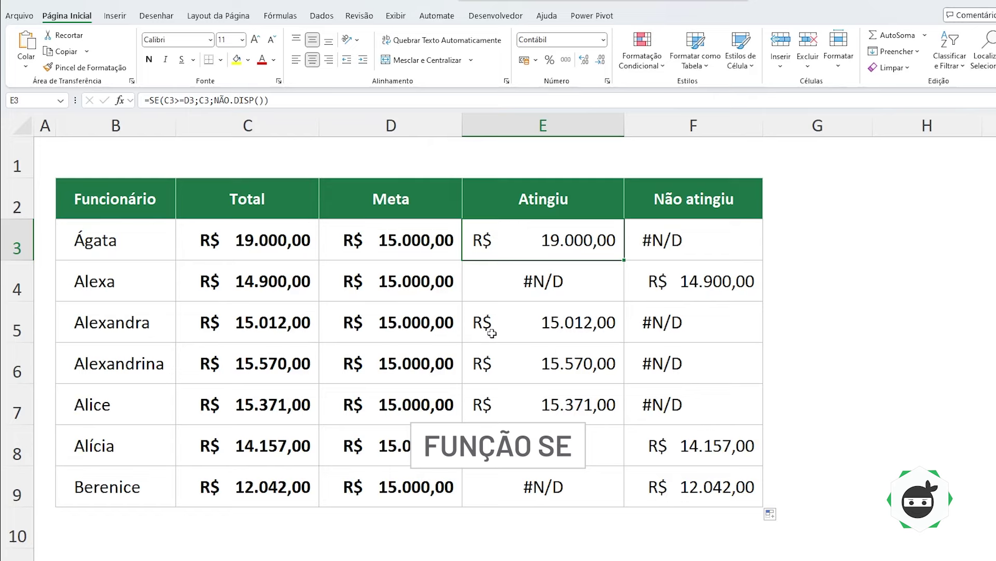
ctrl+scroll(492, 333, down, 2)
ctrl+scroll(494, 333, down, 3)
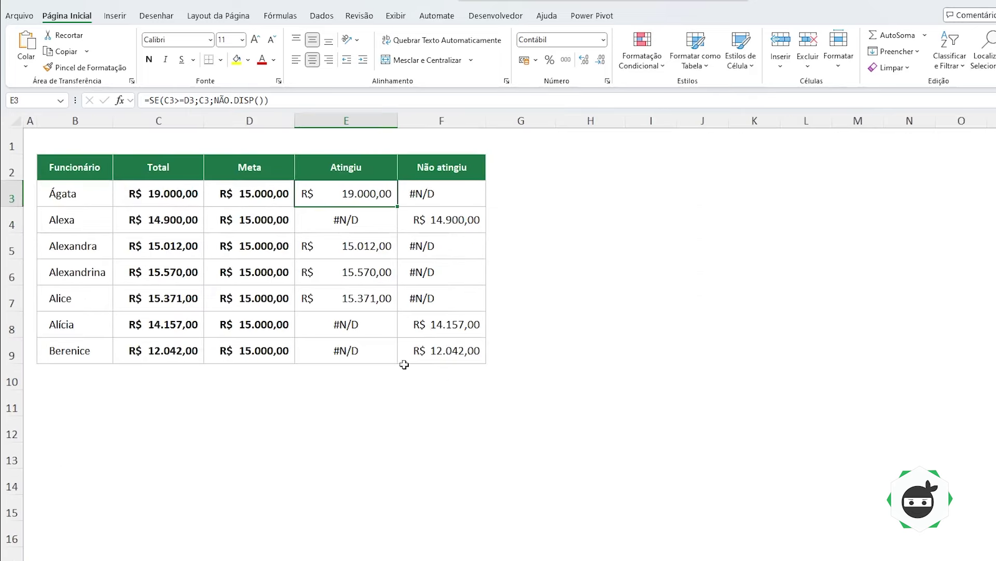
drag(54, 166, 65, 353)
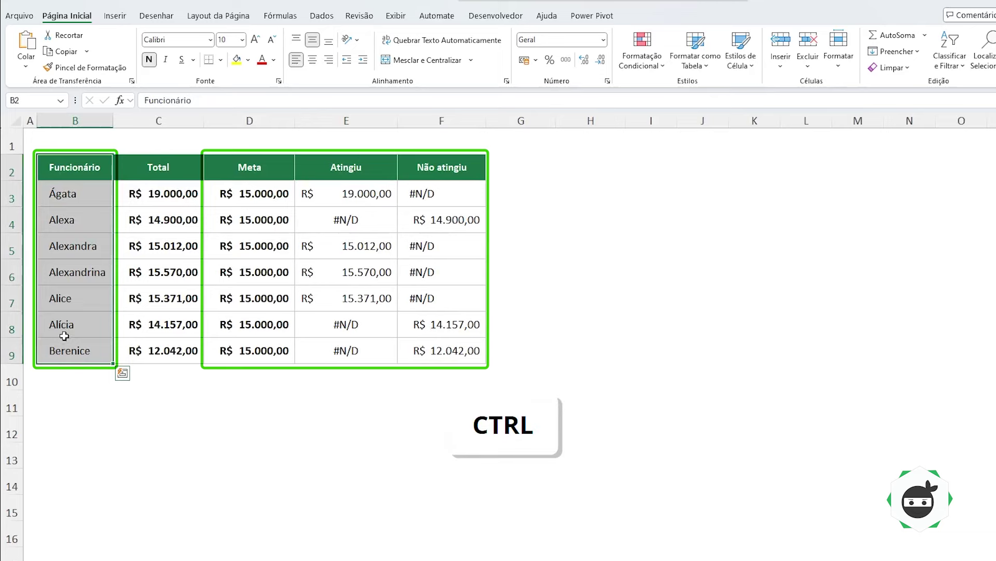
ctrl+click(254, 170)
drag(254, 170, 411, 346)
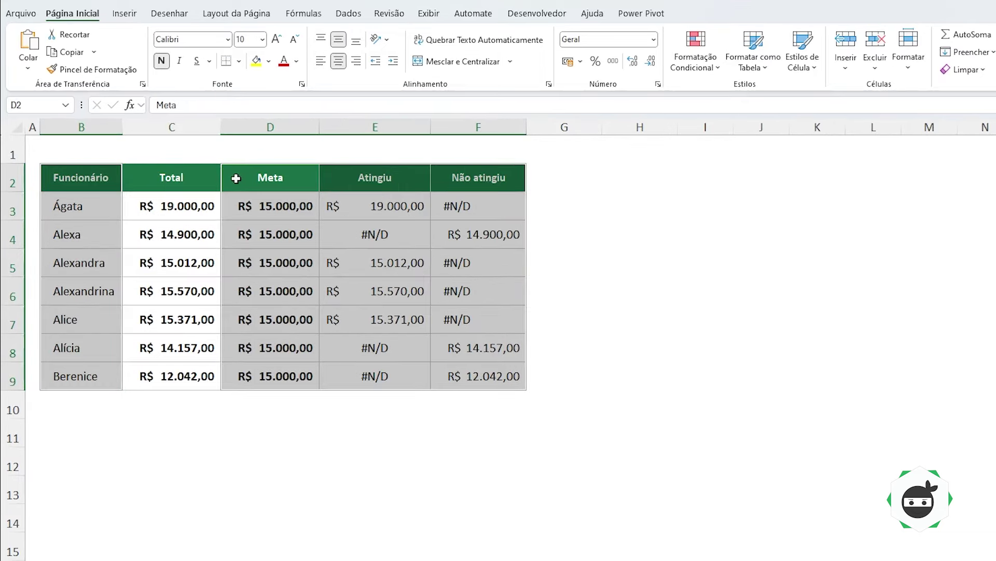
click(115, 16)
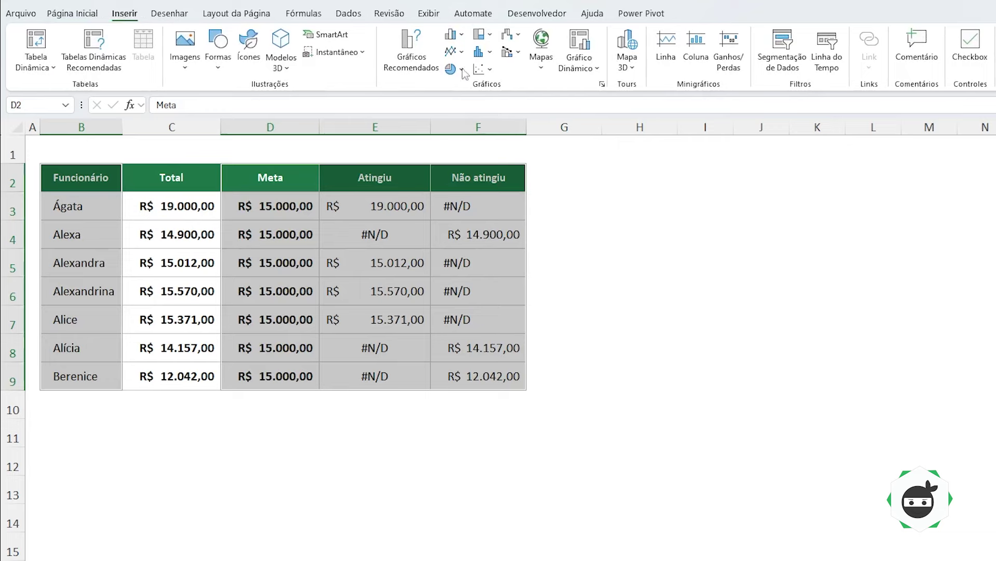
- Insert a clustered column chart beside the table, stretched across columns C to M
click(452, 34)
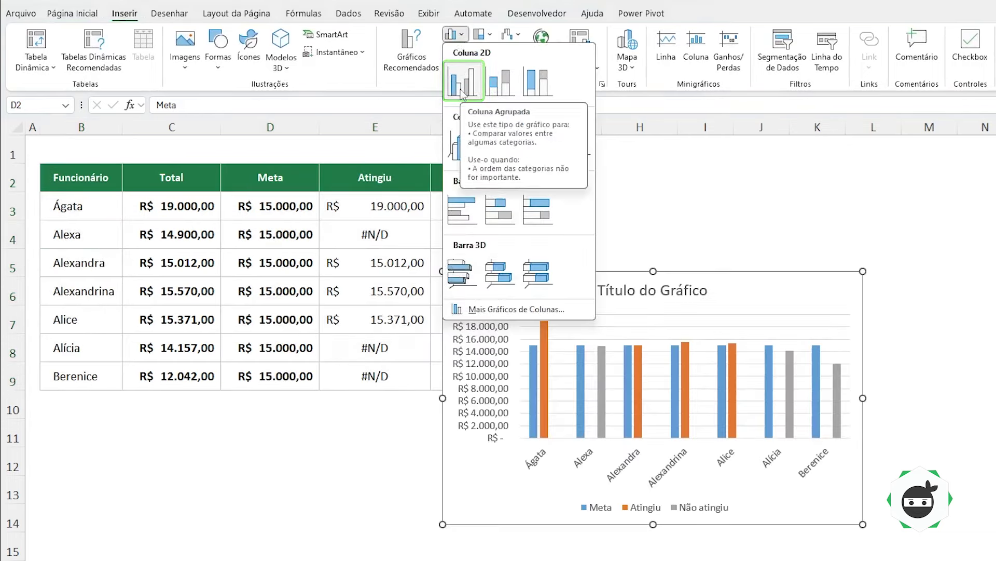
click(463, 94)
mouse_move(507, 233)
mouse_down()
mouse_move(450, 170)
mouse_move(259, 162)
mouse_up()
drag(617, 414, 977, 438)
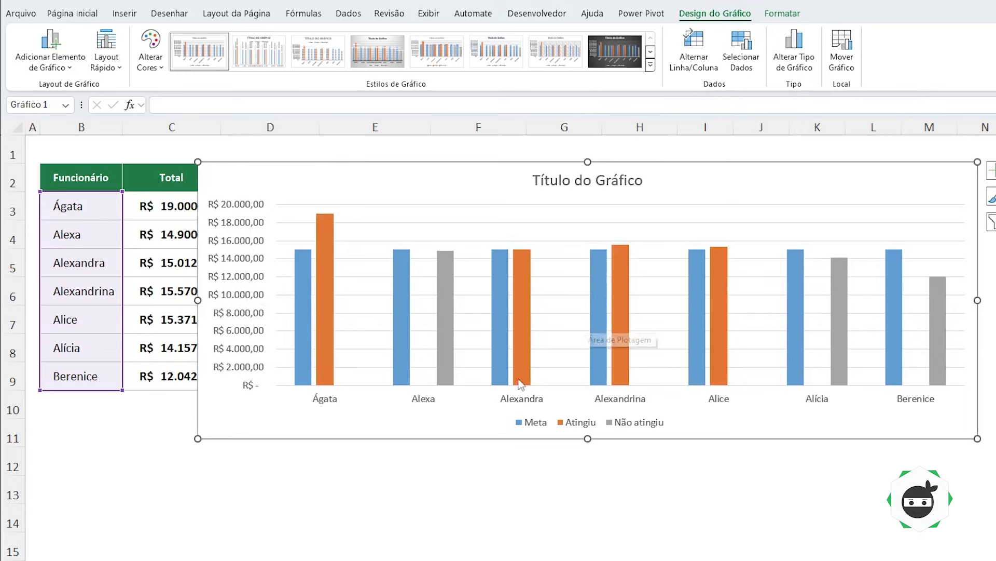
click(247, 245)
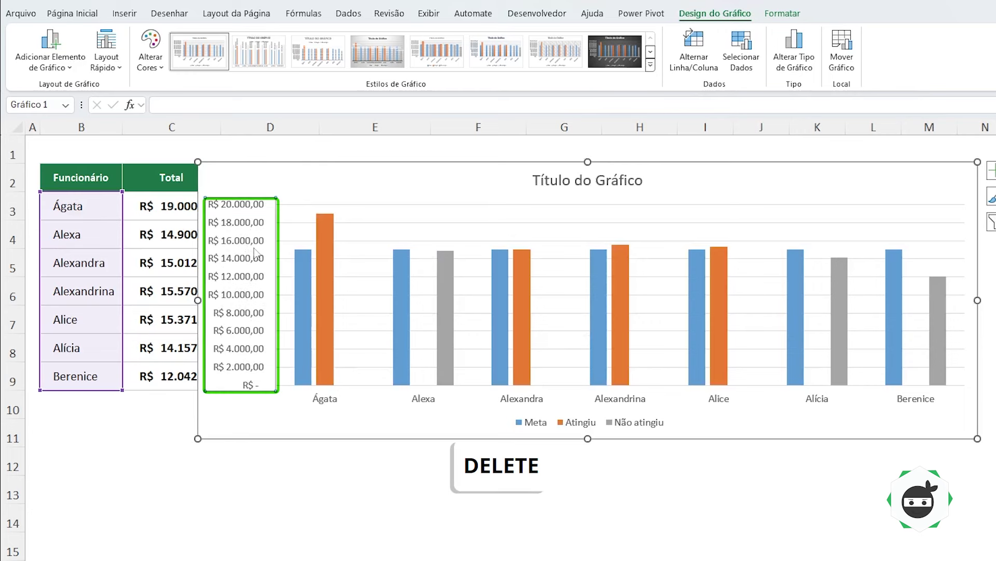
- Delete the chart's value axis and horizontal gridlines
key(Delete)
click(384, 241)
key(Delete)
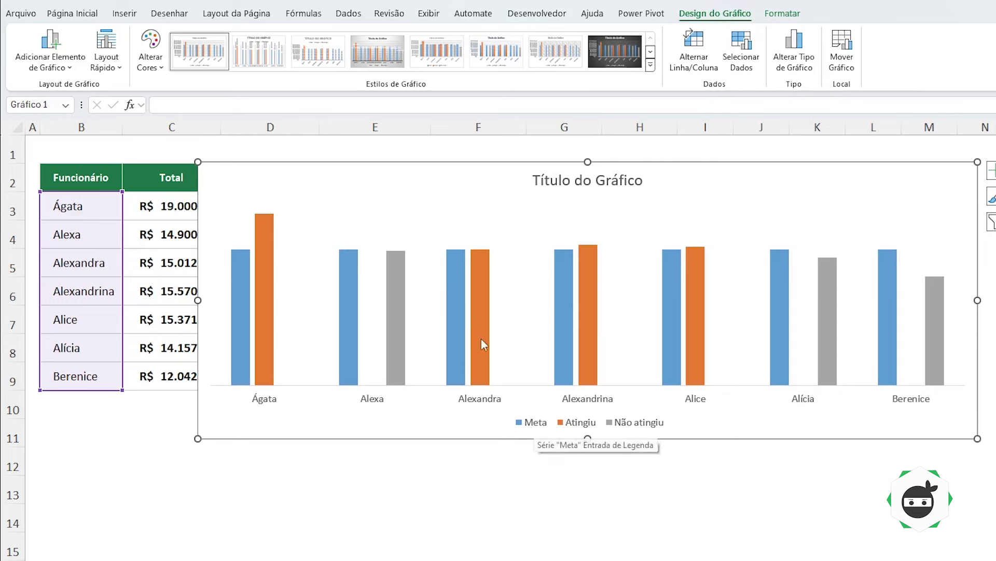
- Make it a combination chart with Meta as a line and Não atingiu as clustered columns
right_click(414, 217)
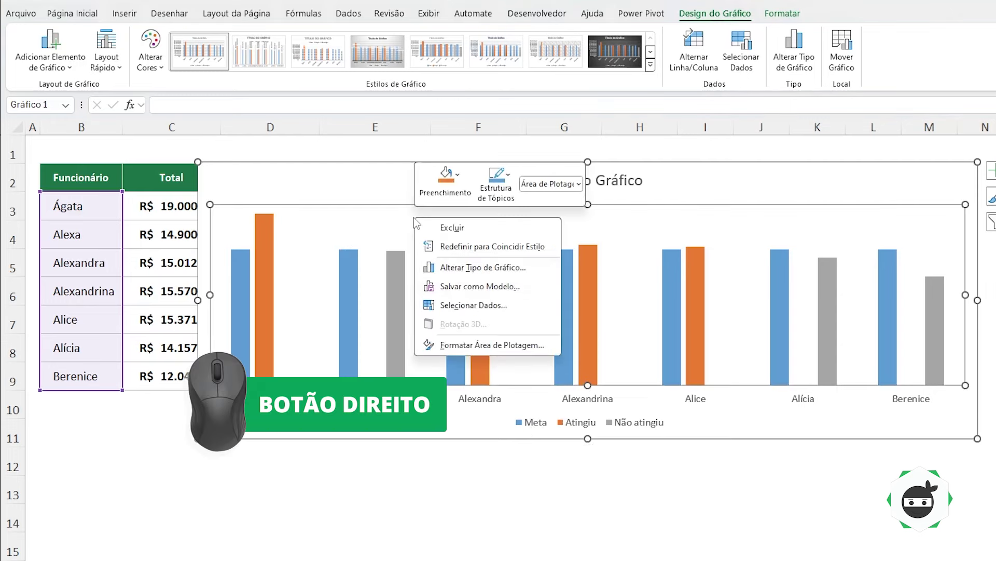
click(483, 267)
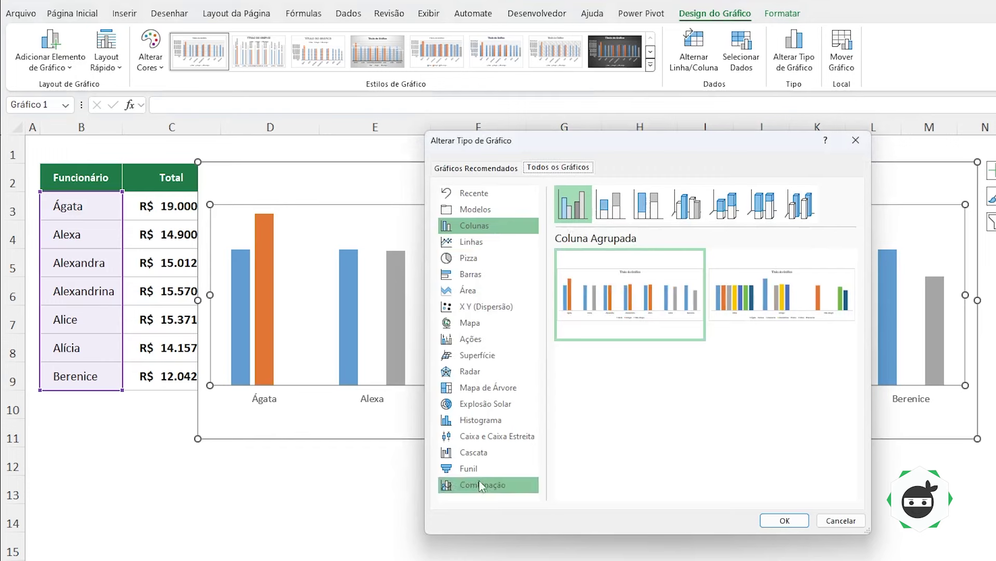
click(482, 484)
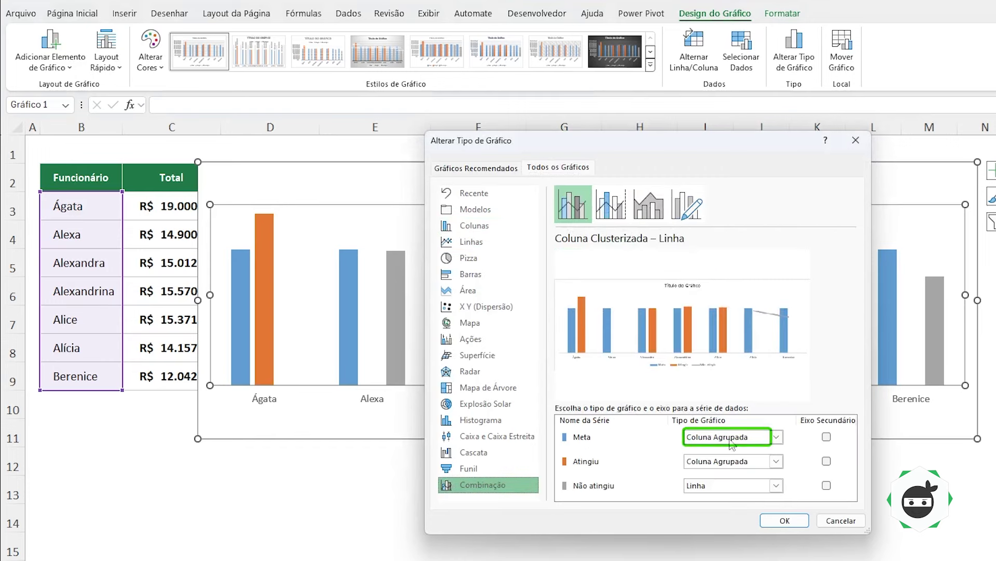
click(721, 437)
click(704, 303)
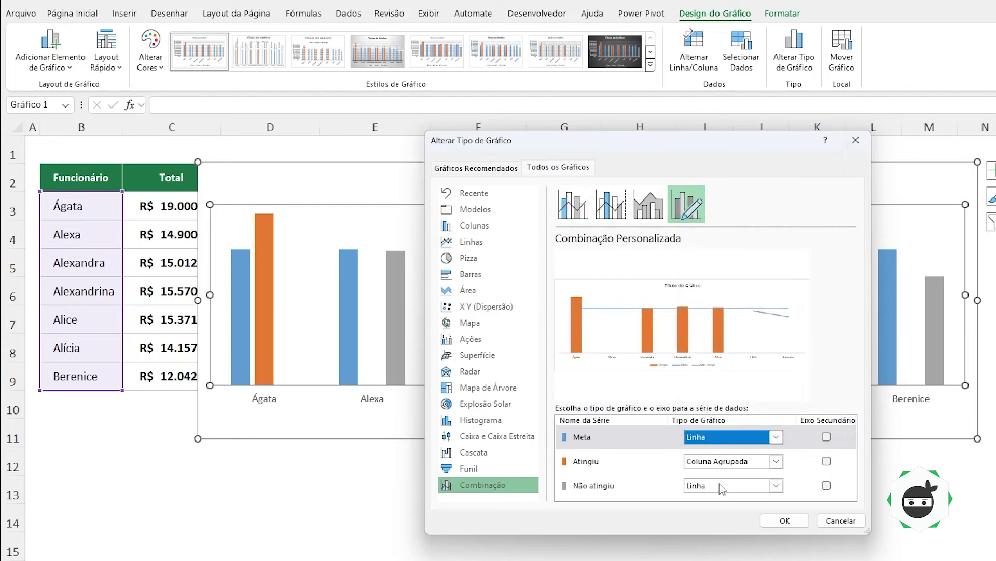
click(726, 485)
click(698, 225)
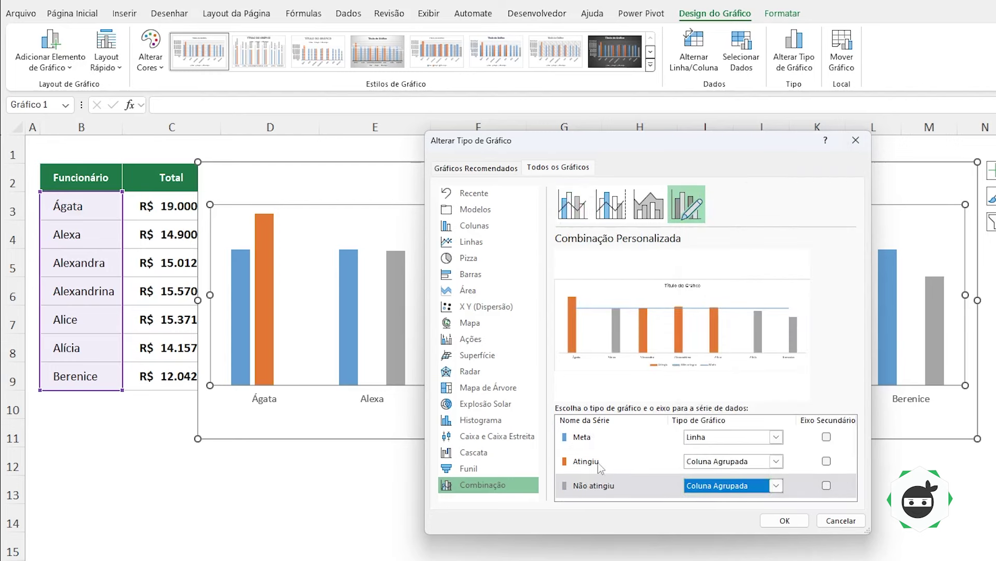
click(785, 519)
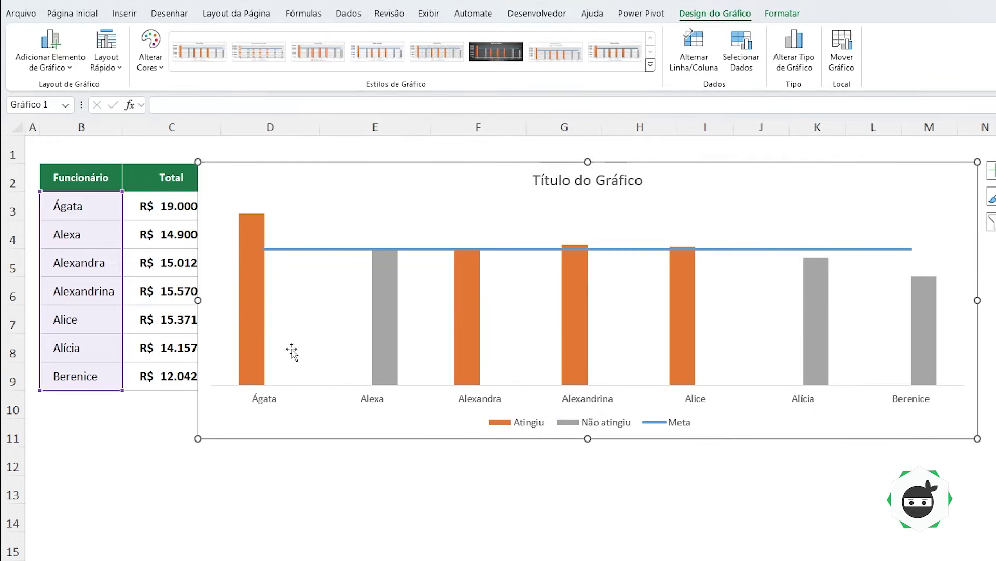
- Open Format Data Series for Atingiu and set the gap width to 10%
mouse_move(251, 311)
right_click(257, 328)
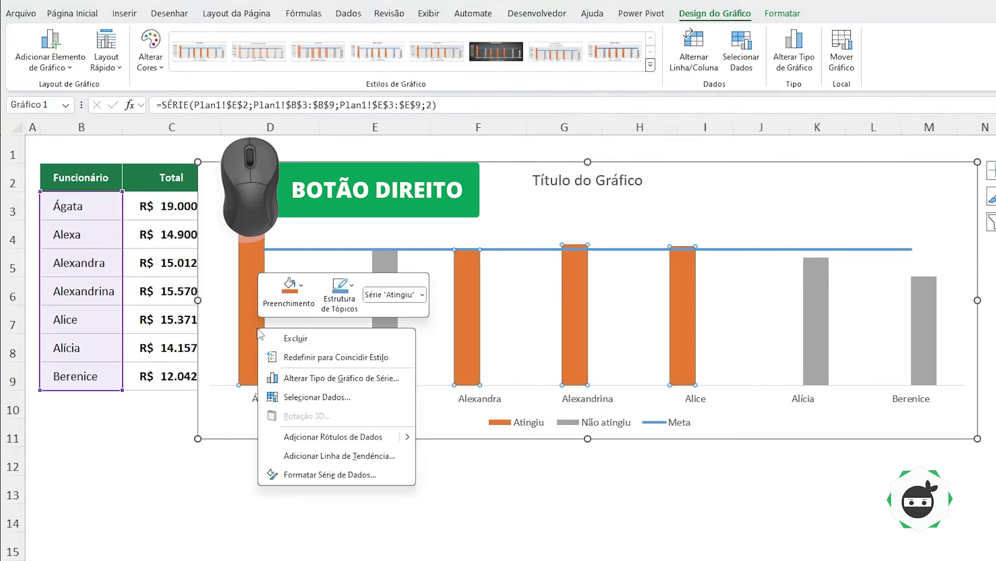
click(331, 475)
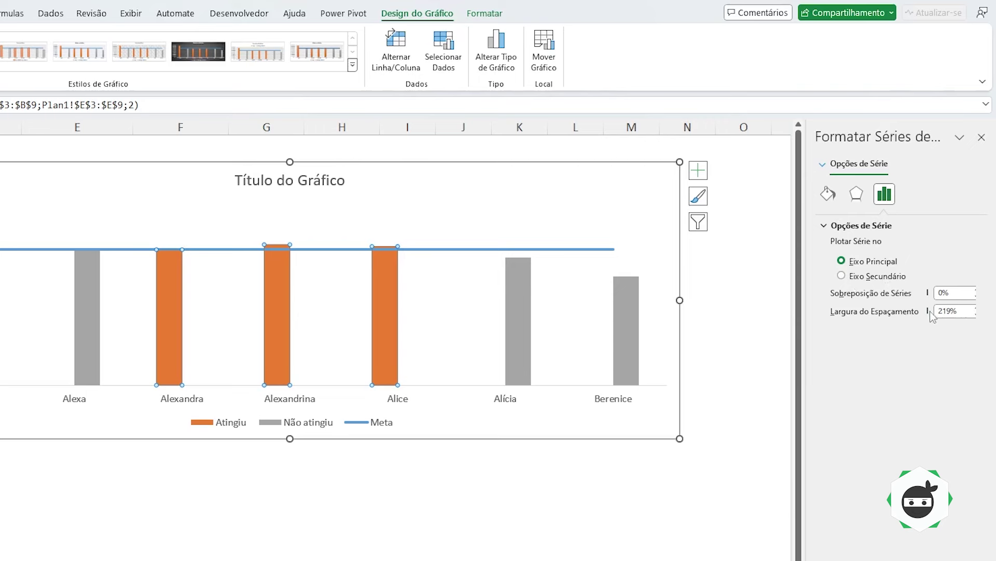
drag(806, 308, 768, 307)
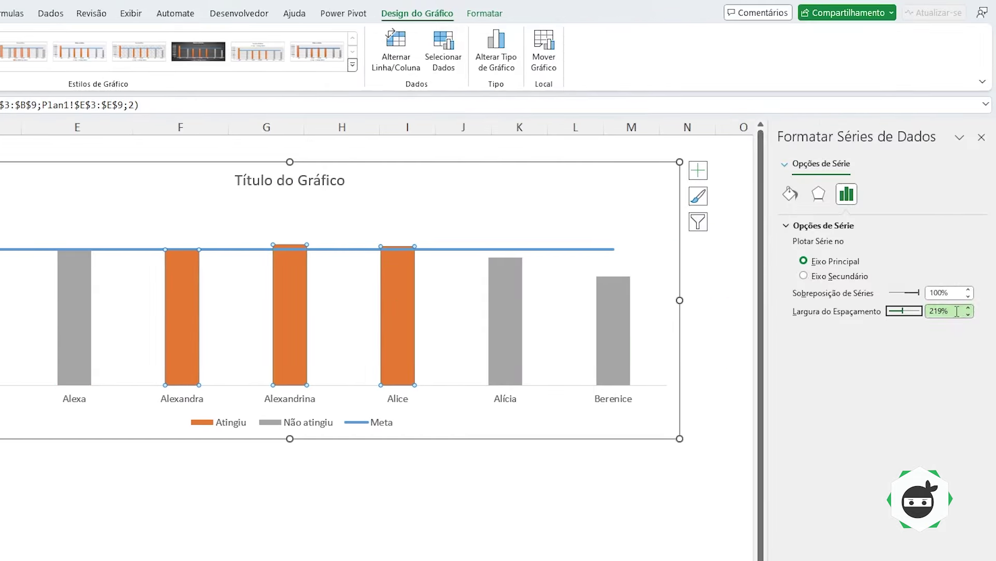
double_click(957, 311)
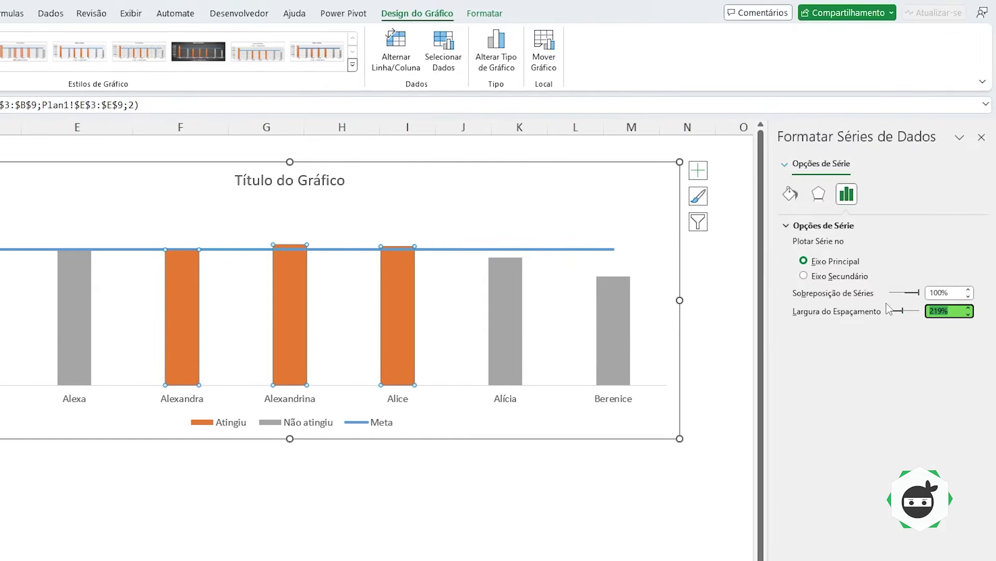
text(100)
key(Return)
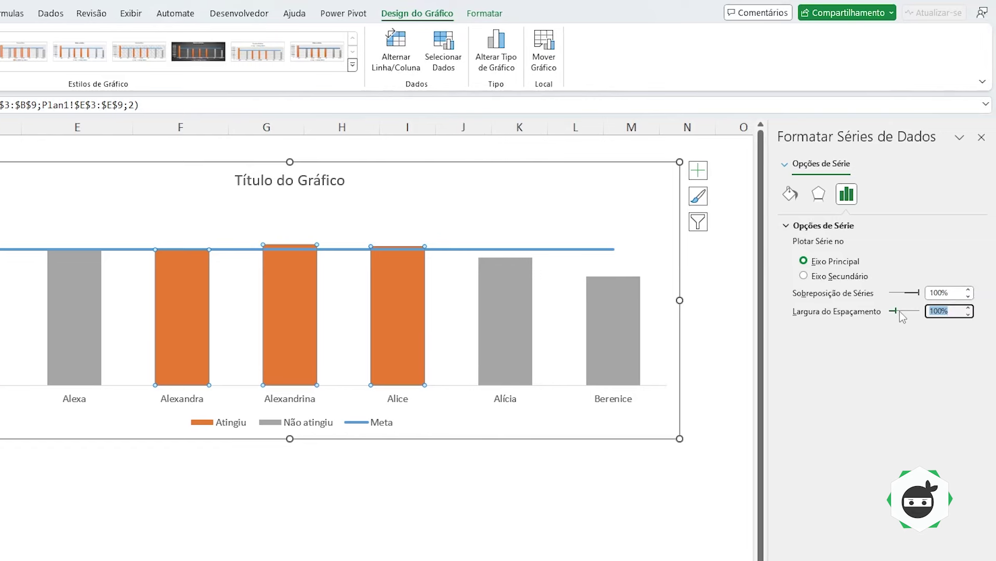
- Try gap widths of 50% and 200%, settle back on 10%, and close the pane
text(50)
key(Return)
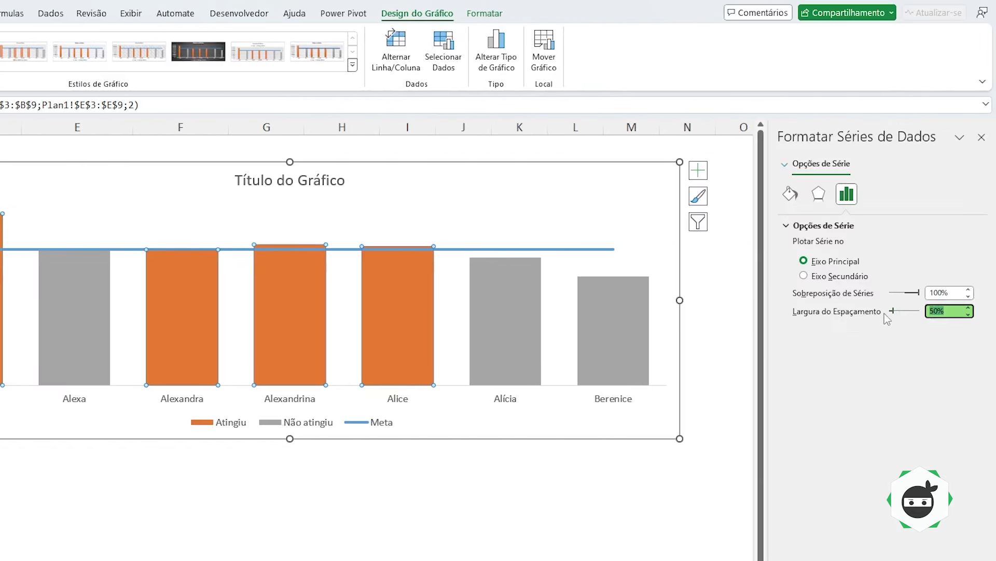
text(200)
key(Return)
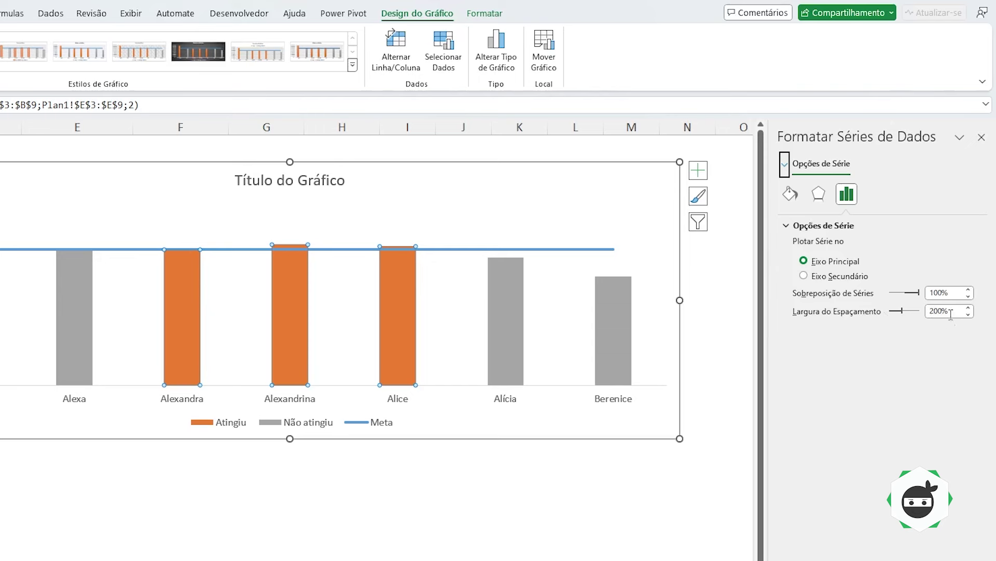
double_click(950, 311)
text(10)
key(Return)
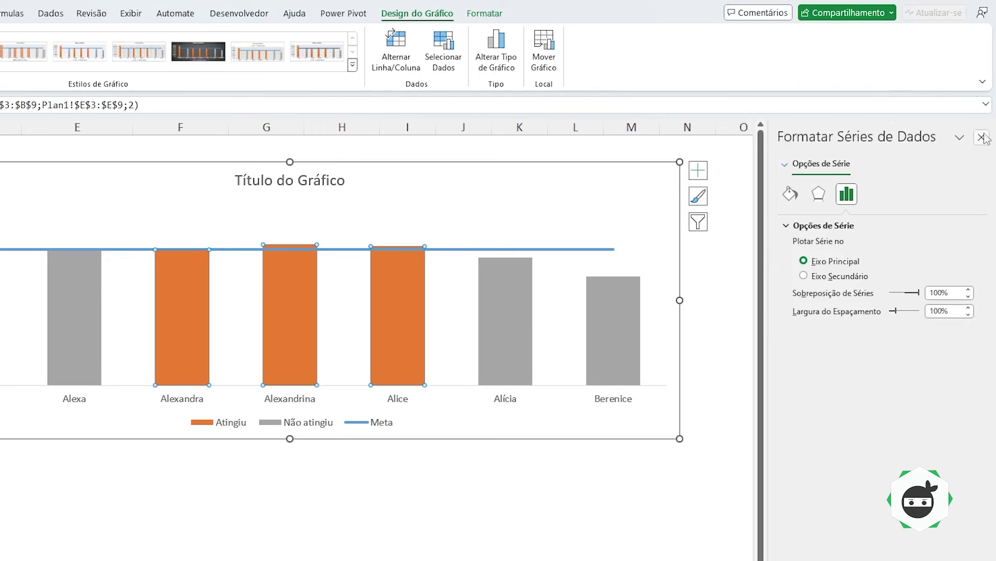
click(981, 137)
- Move the chart legend to the top
click(697, 171)
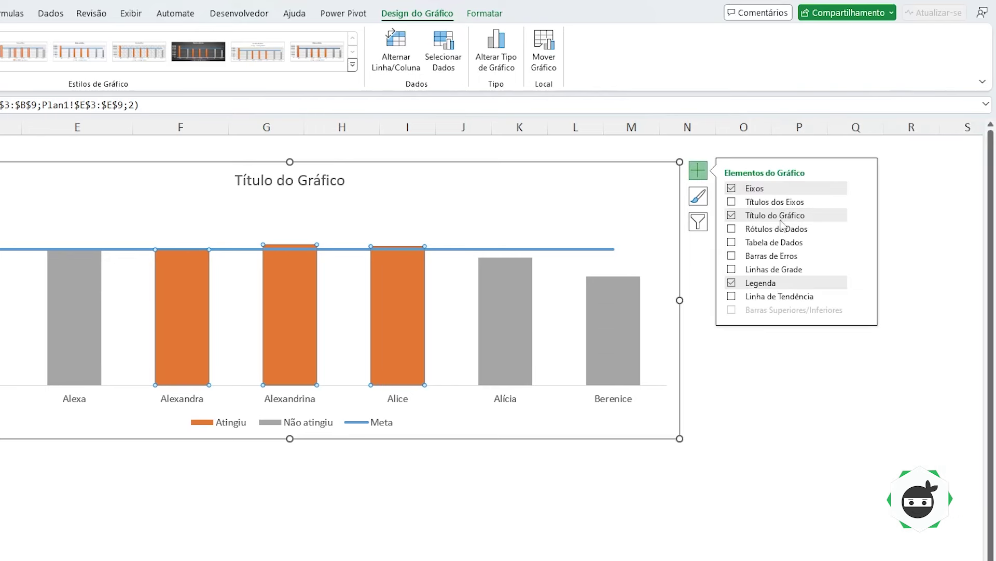
click(864, 284)
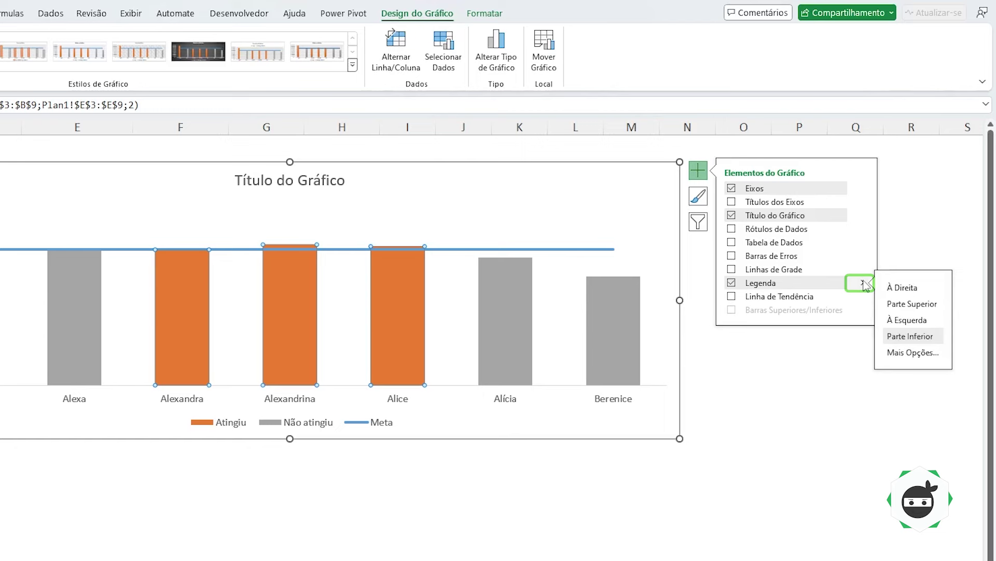
click(912, 303)
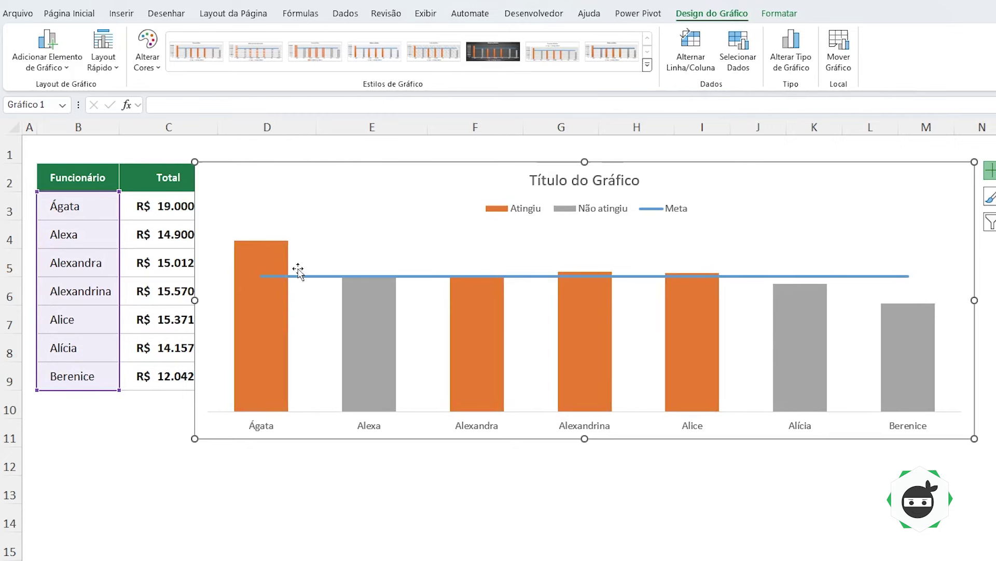
- Fill the Atingiu bars teal and the Não atingiu bars red
click(262, 346)
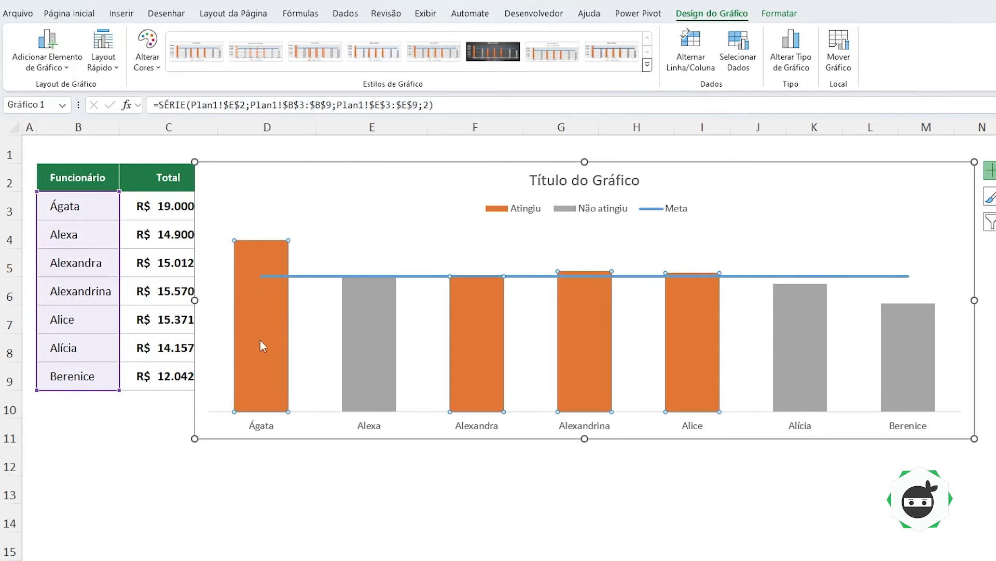
click(787, 16)
click(589, 34)
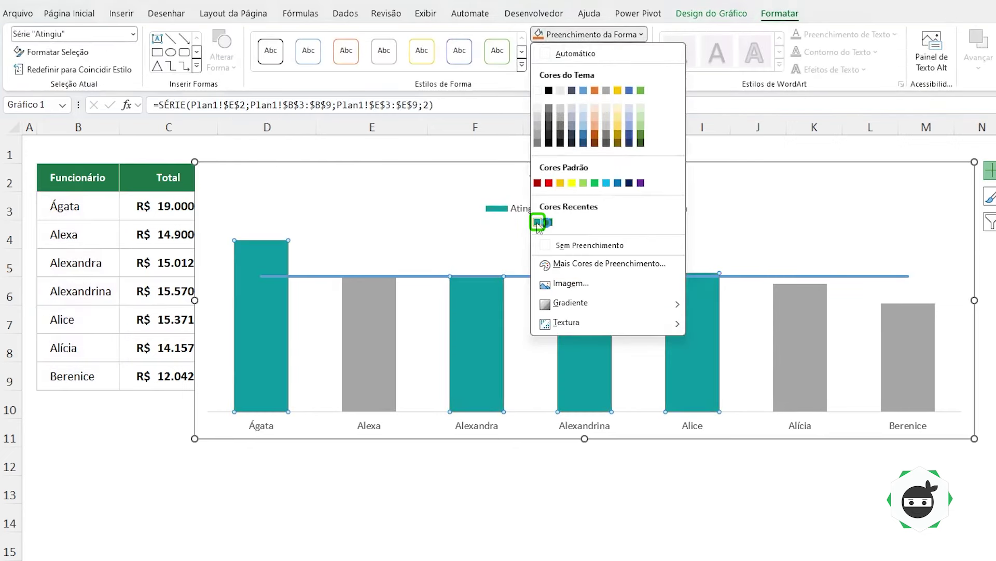
click(538, 223)
click(363, 330)
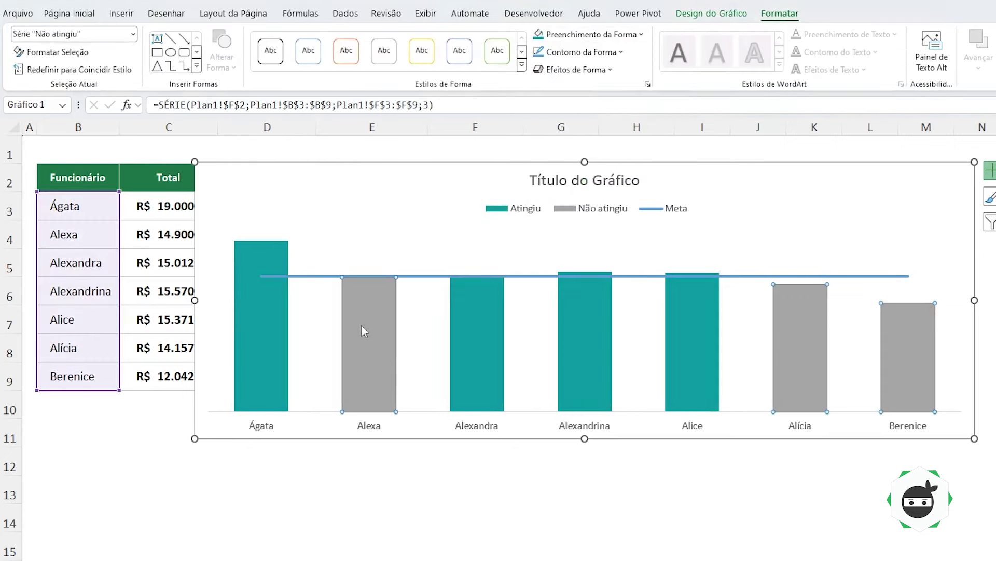
click(590, 35)
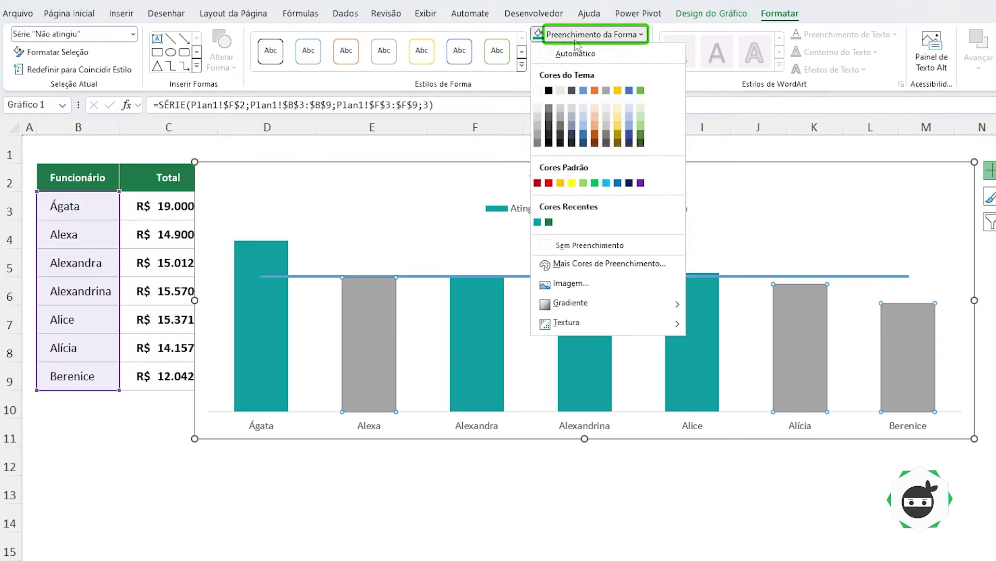
click(549, 183)
- Show data labels on all chart series
click(816, 165)
click(989, 169)
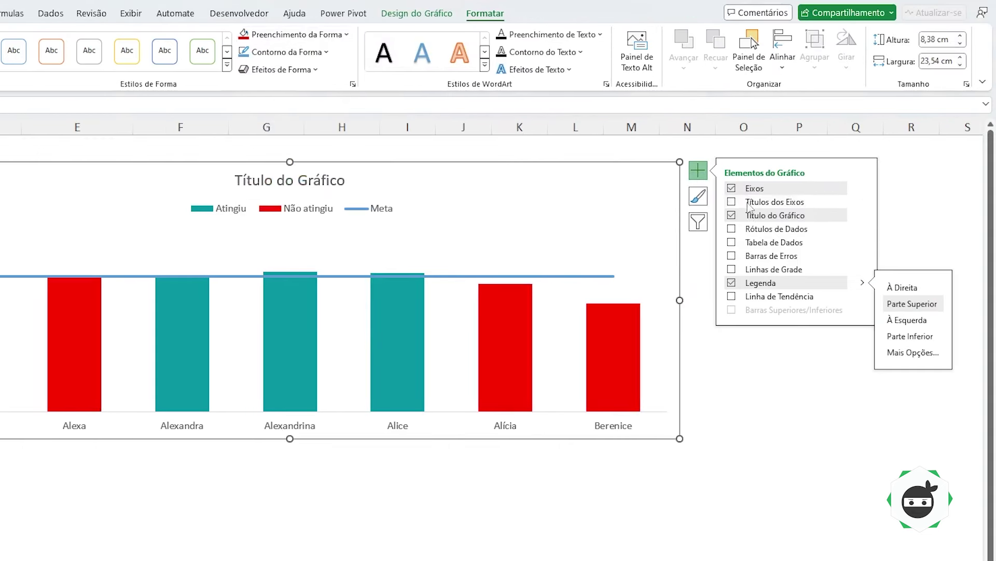
click(732, 228)
- Delete the Meta data labels and make the Atingiu labels bold black
click(346, 282)
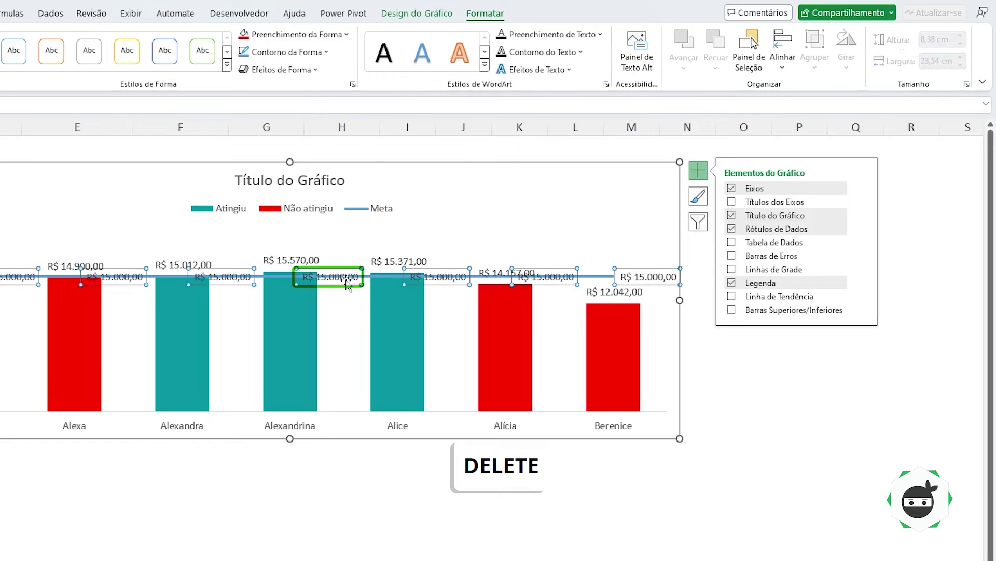
key(Delete)
click(585, 260)
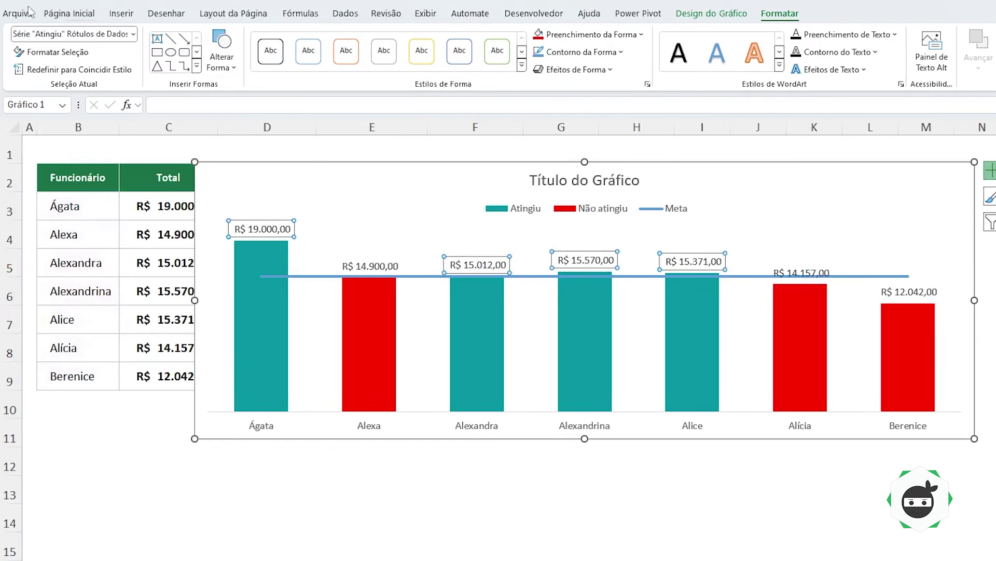
click(61, 11)
click(159, 61)
click(294, 61)
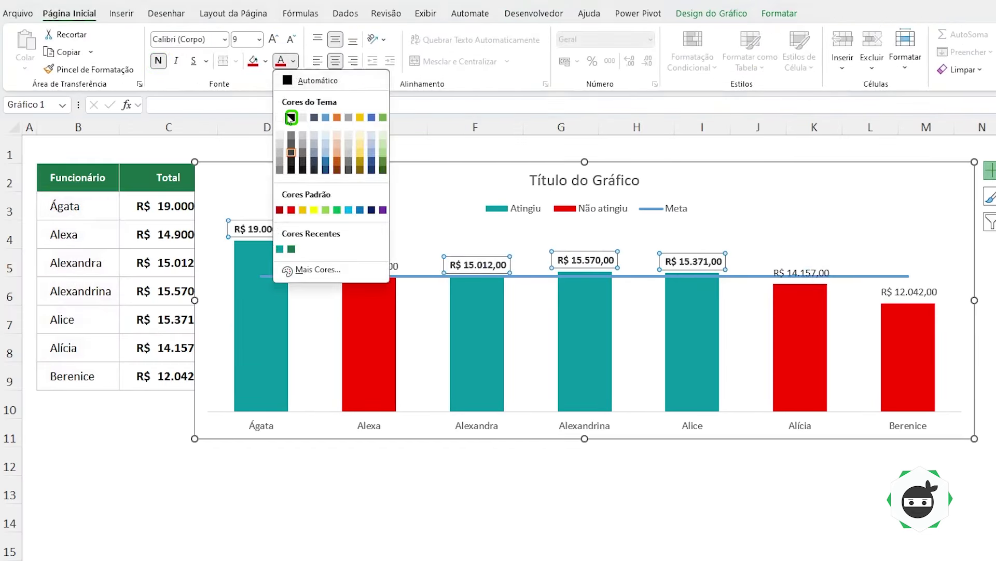
click(291, 117)
- Retitle the chart 'Análises de Faturamento x Metas' in bold Aparajita font
click(566, 180)
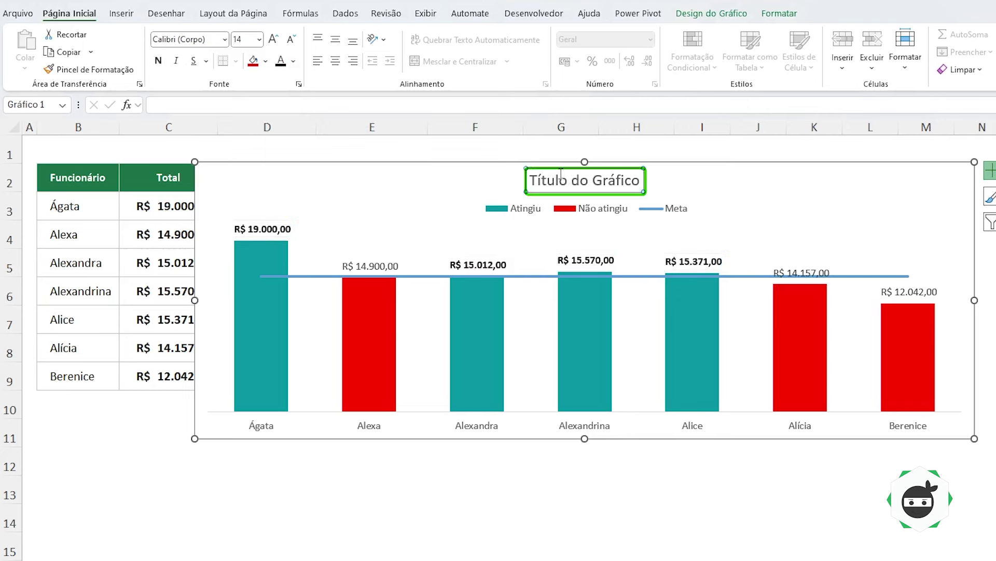
click(560, 180)
triple_click(560, 179)
text(Aná)
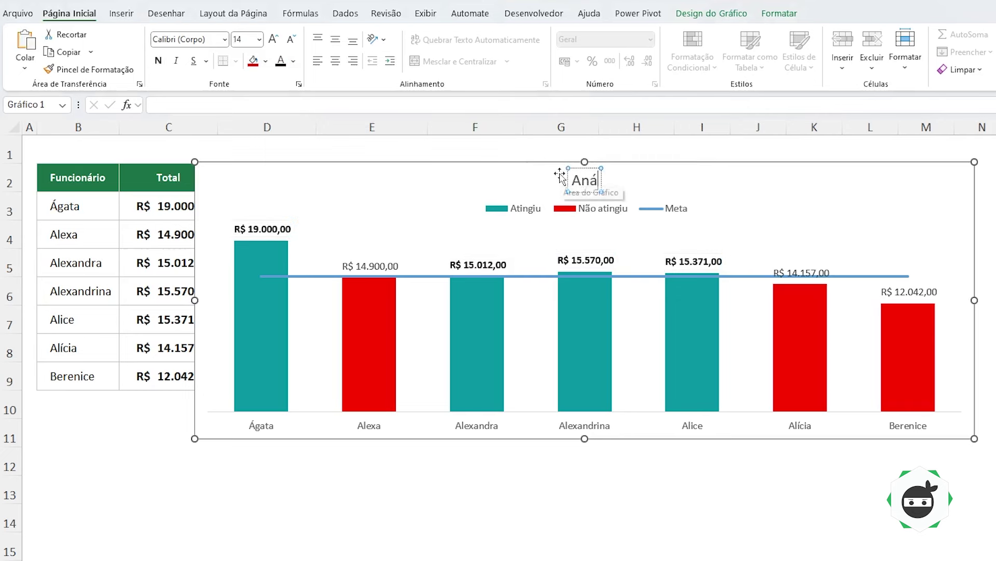
text(lises de Faturamento x Metas)
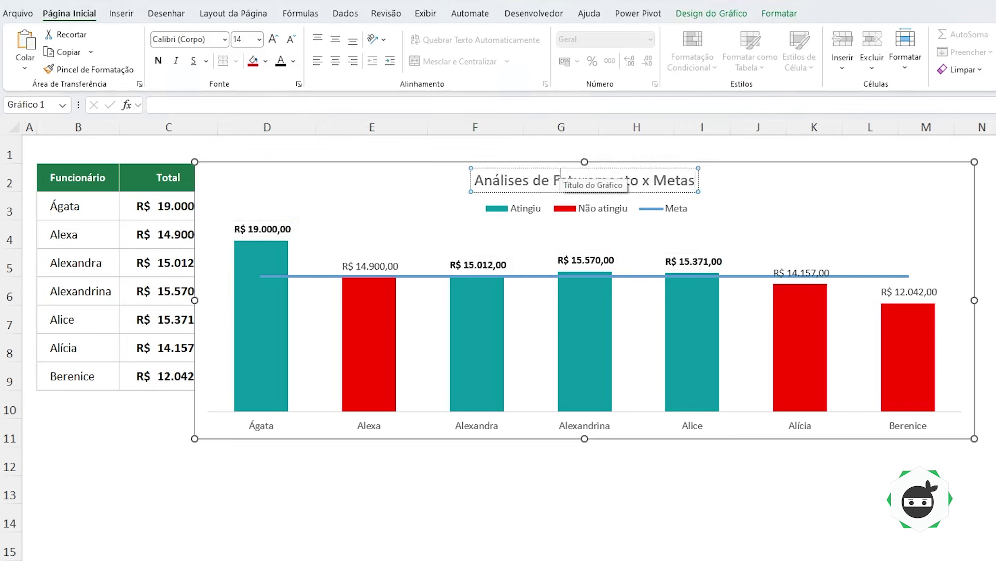
key(Escape)
click(159, 60)
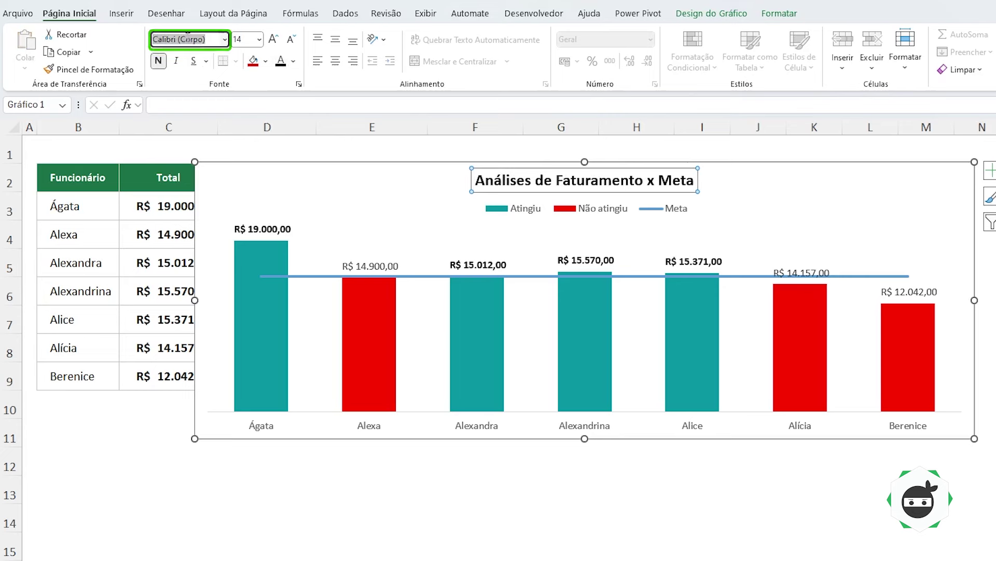
text(Aparajita)
key(Return)
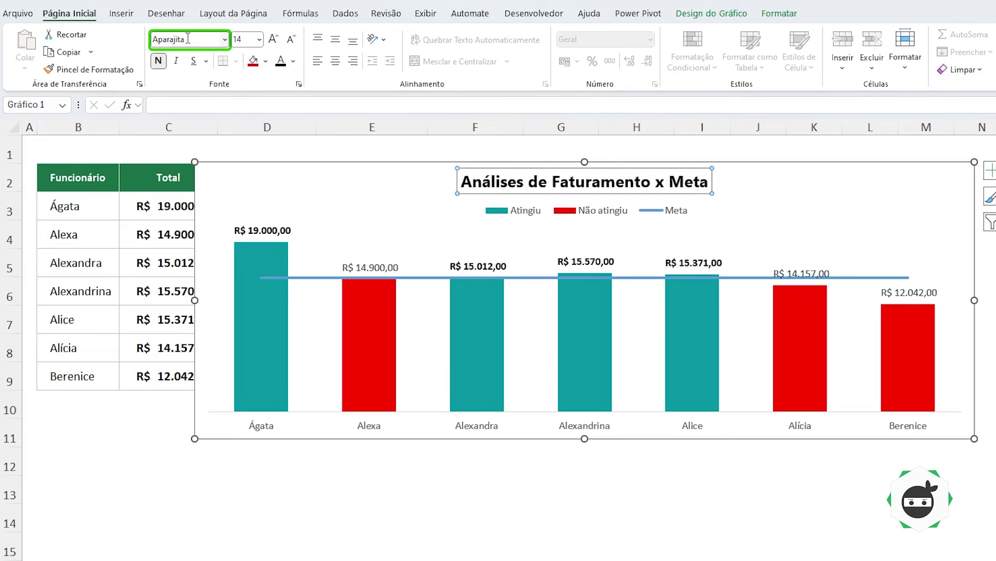
click(373, 173)
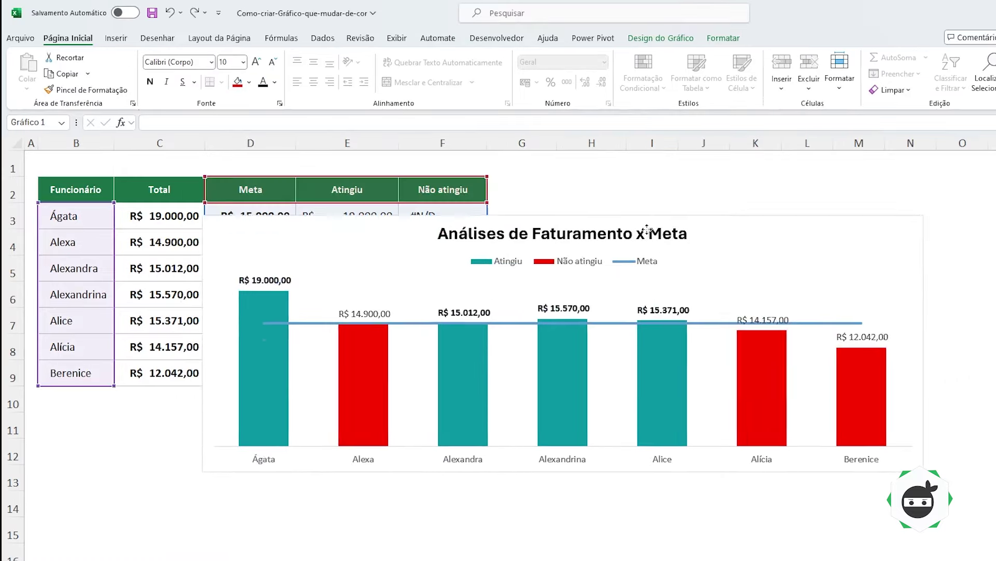
- Move the chart beside the data table and enlarge it slightly
drag(676, 165, 715, 238)
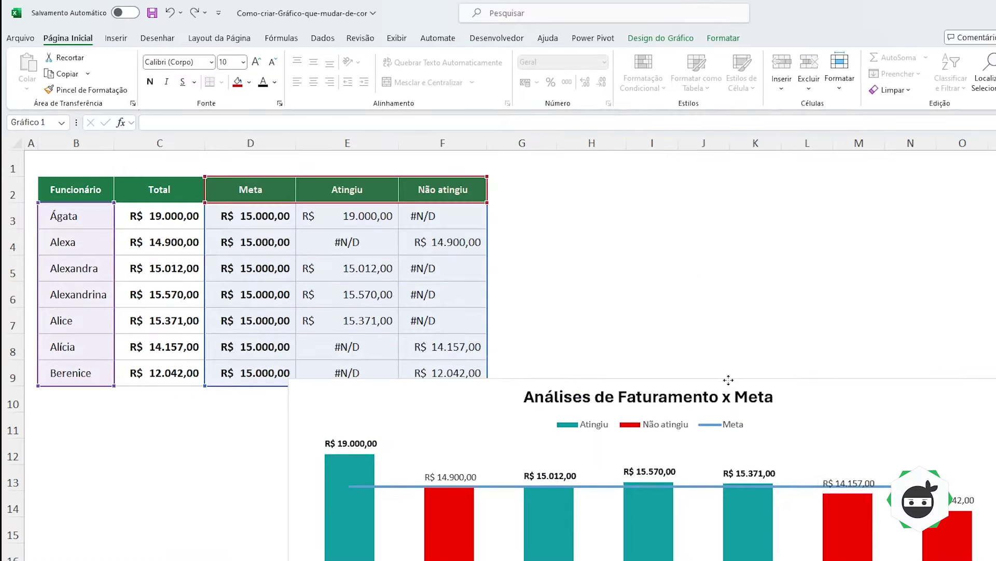
mouse_move(360, 247)
mouse_down()
mouse_move(317, 203)
mouse_move(414, 243)
mouse_move(436, 147)
mouse_up()
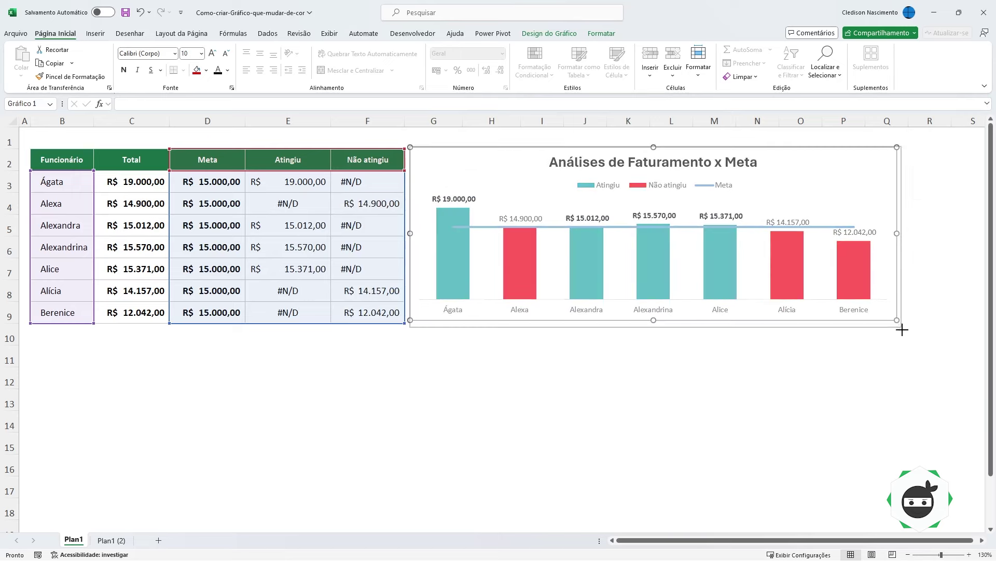
drag(900, 320, 903, 329)
click(585, 421)
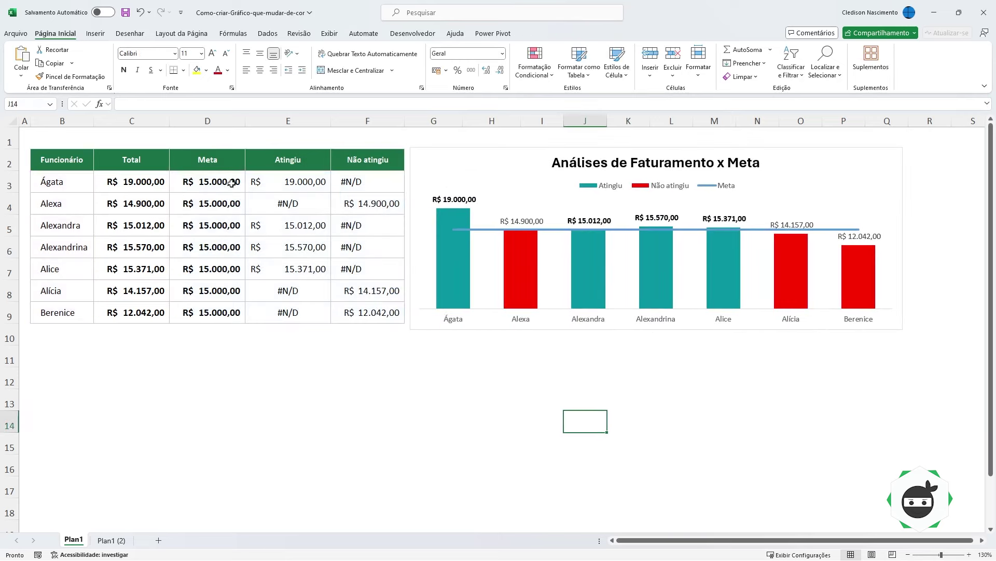
- Change C4's total to R$ 17.900,00 and check the Atingiu and Não atingiu formulas in E4 and F4
double_click(129, 206)
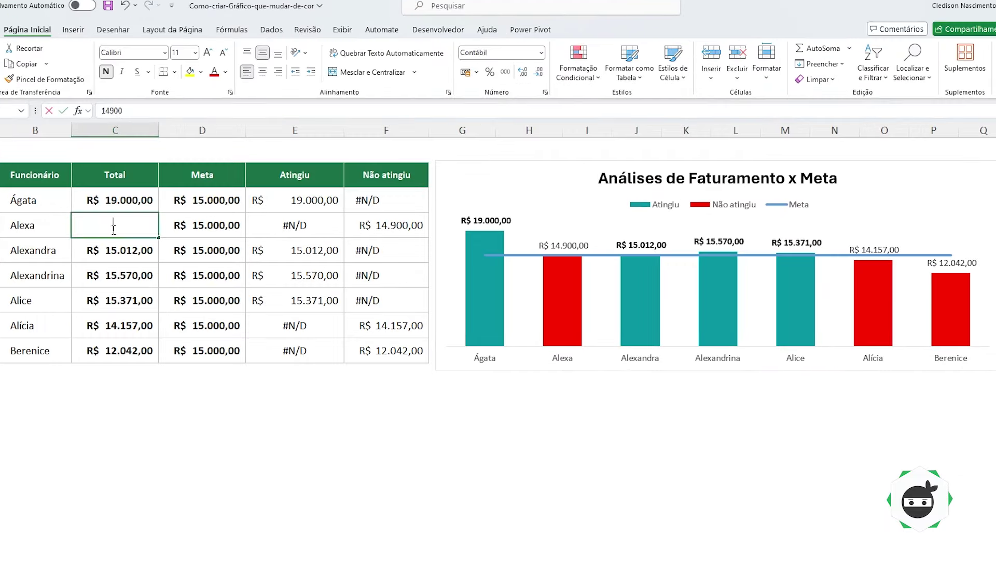
text(7)
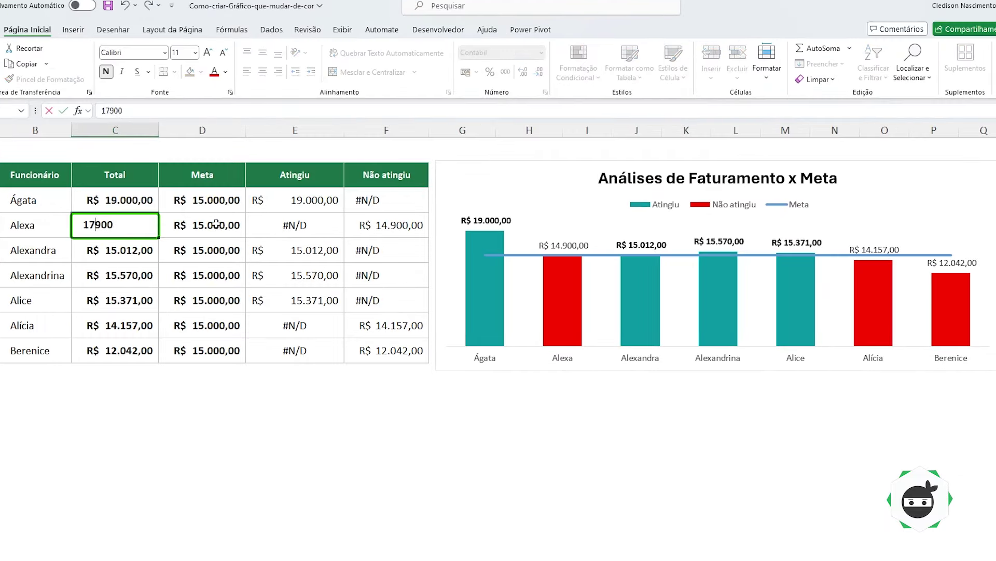
click(283, 228)
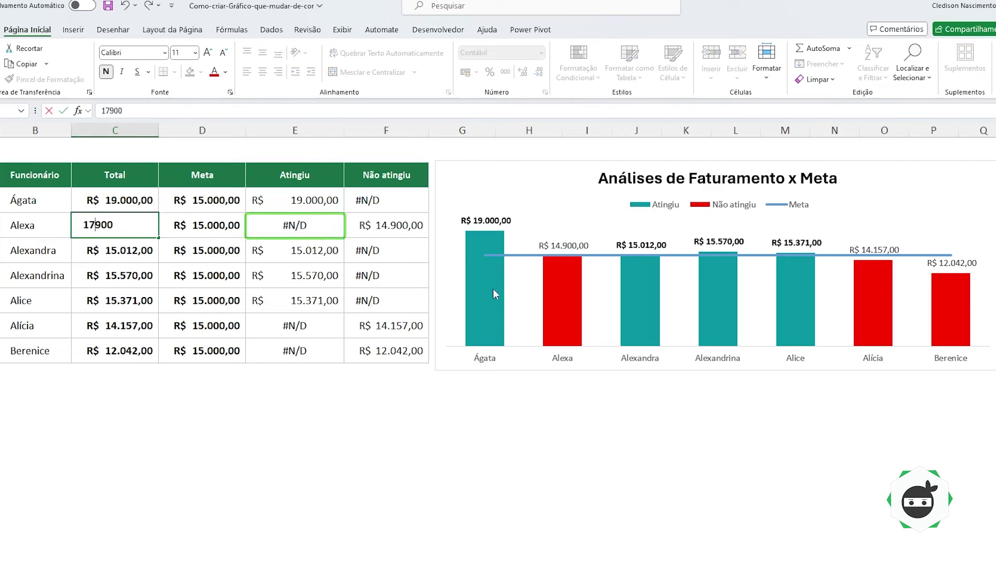
click(322, 231)
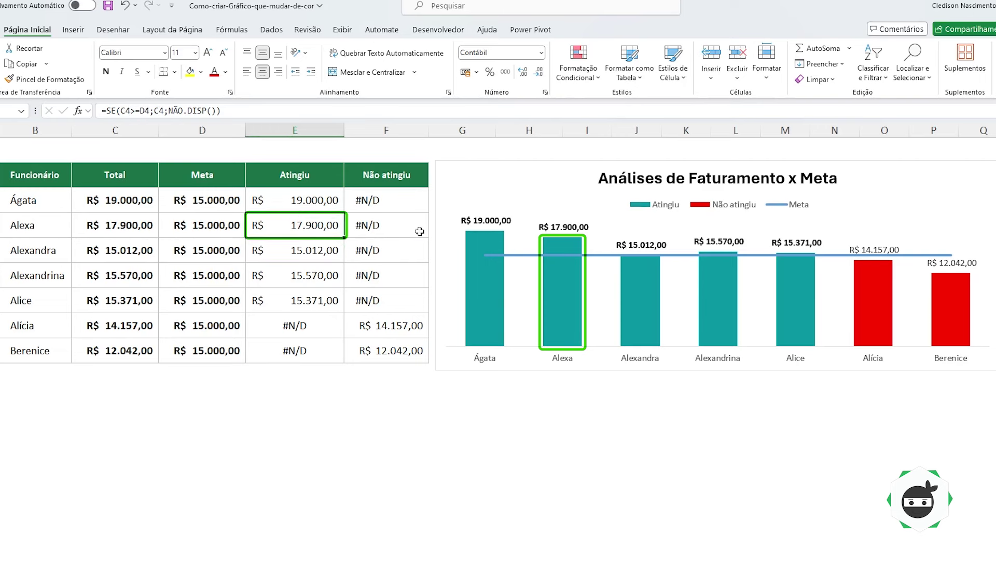
click(399, 226)
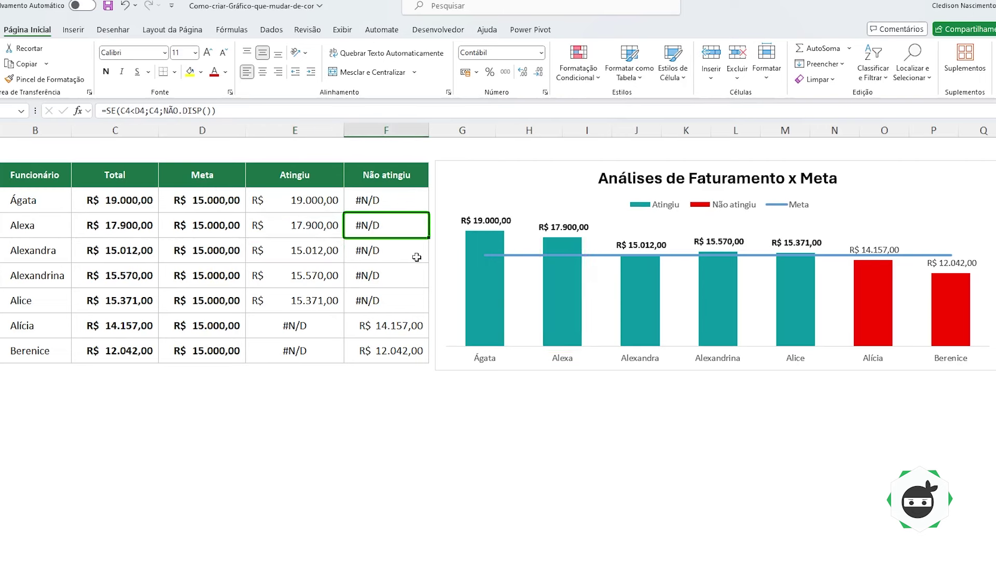
- Change C5's total to R$ 12.012,00 so its Não atingiu value appears and the bar turns red
double_click(126, 253)
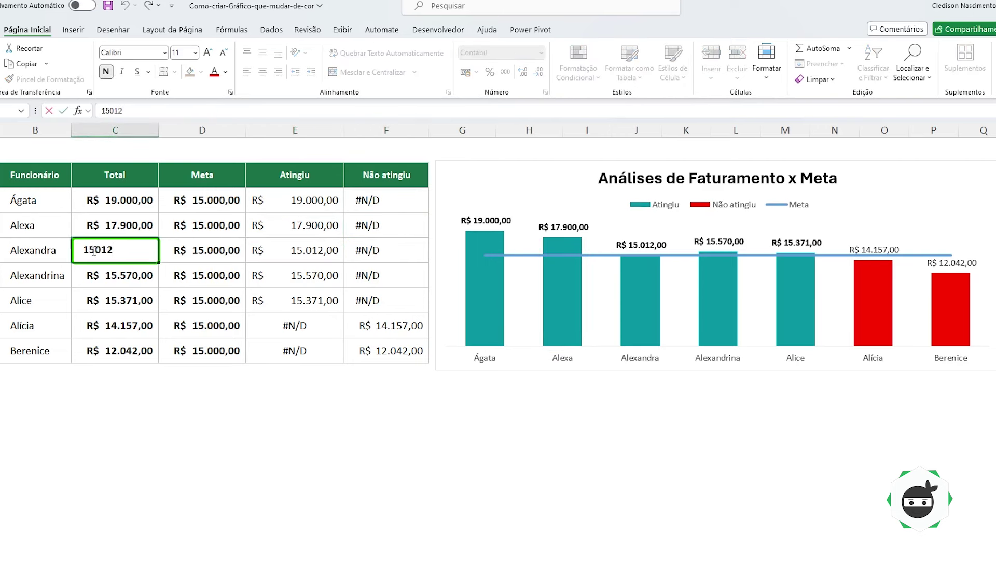
key(Delete)
text(2)
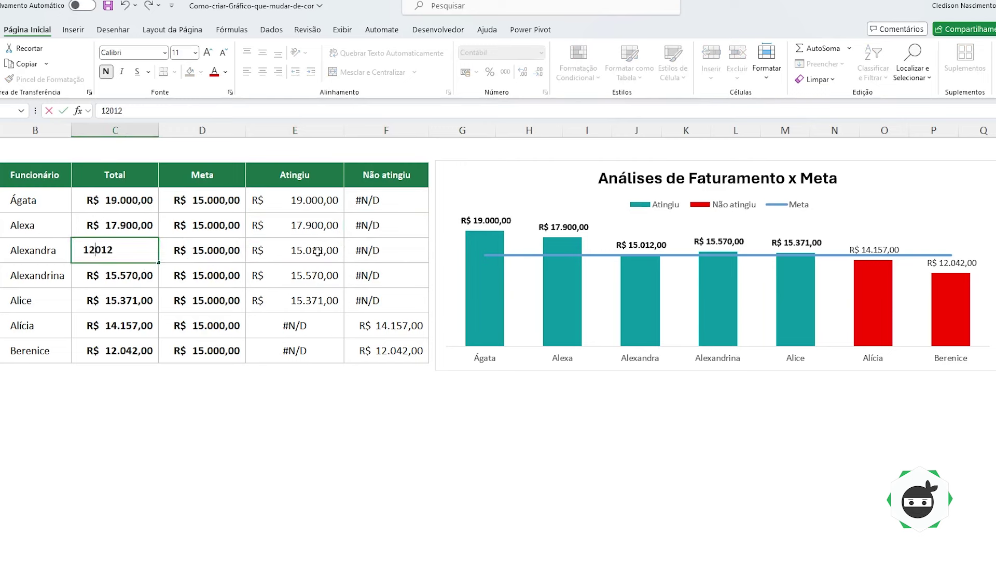
click(389, 250)
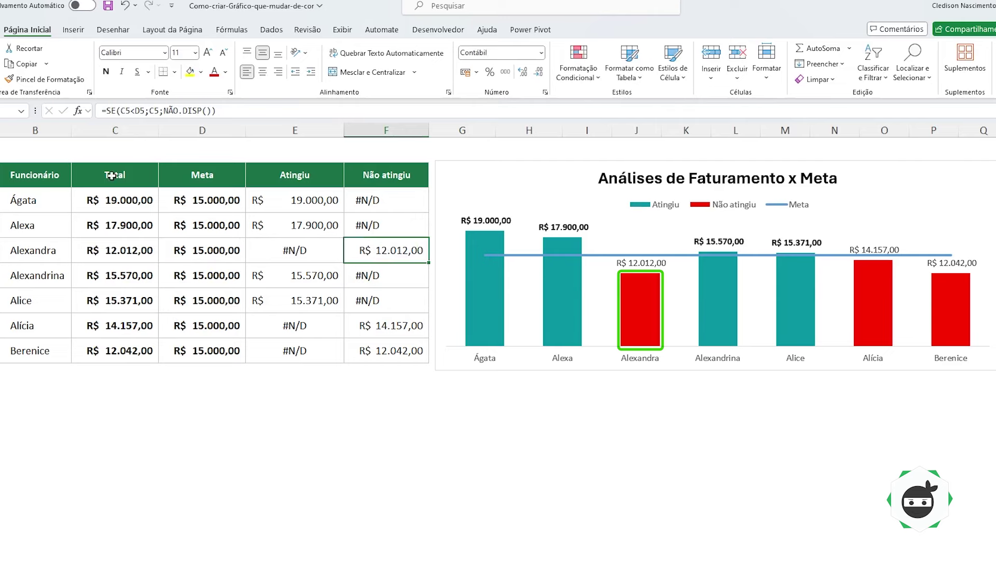
click(32, 175)
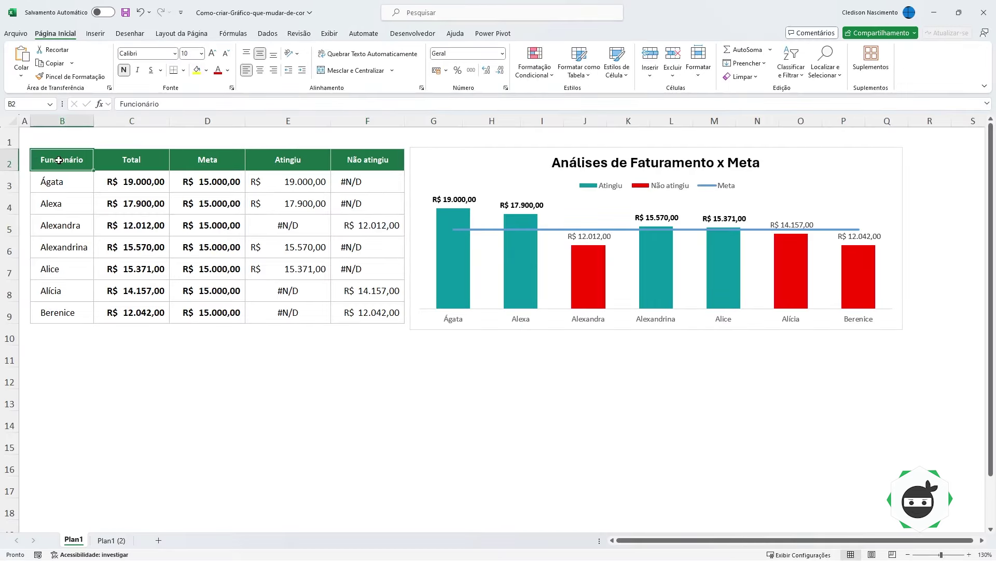